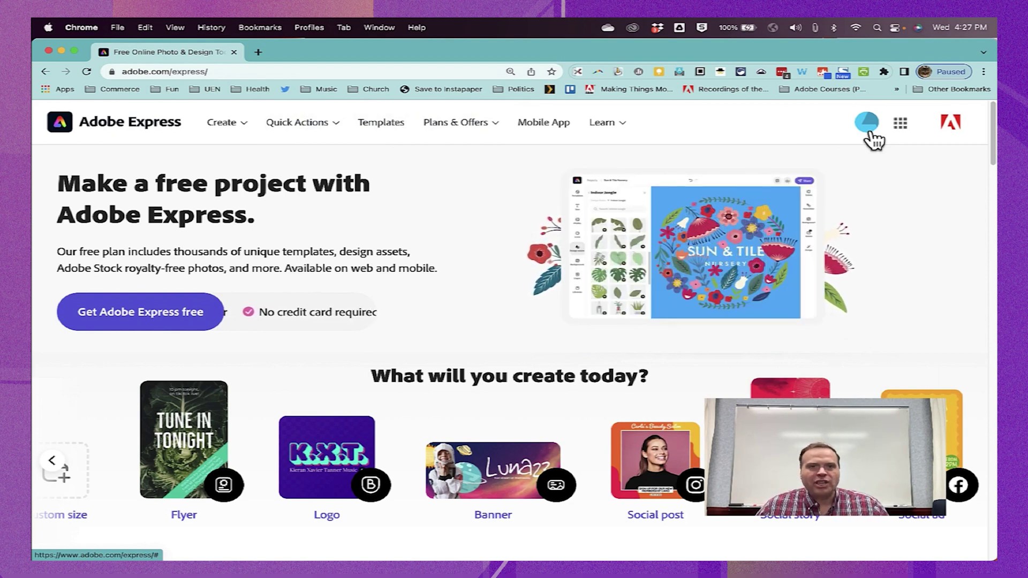
Search the web for 'animate from audio' and open Adobe Express's Animate from audio tool
{"action": "left_click", "coordinate": [247, 71]}
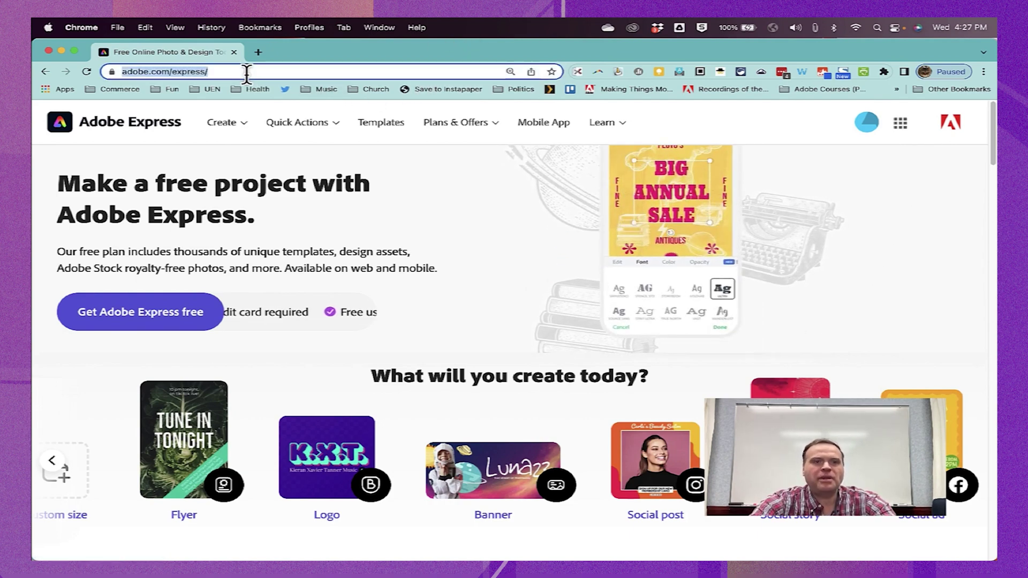
{"action": "type", "text": "animate from audio"}
{"action": "key", "text": "Return"}
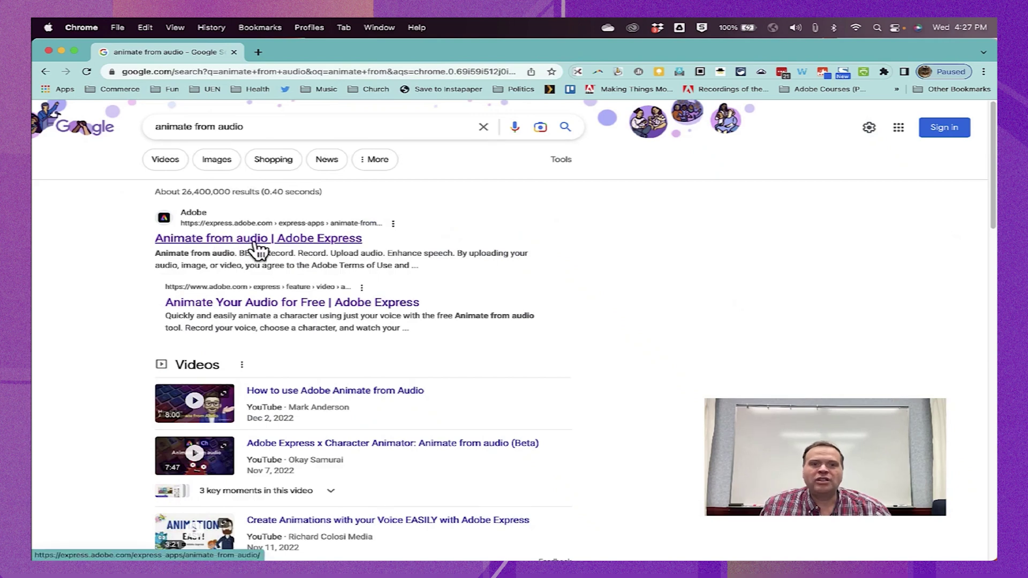
{"action": "left_click", "coordinate": [256, 245]}
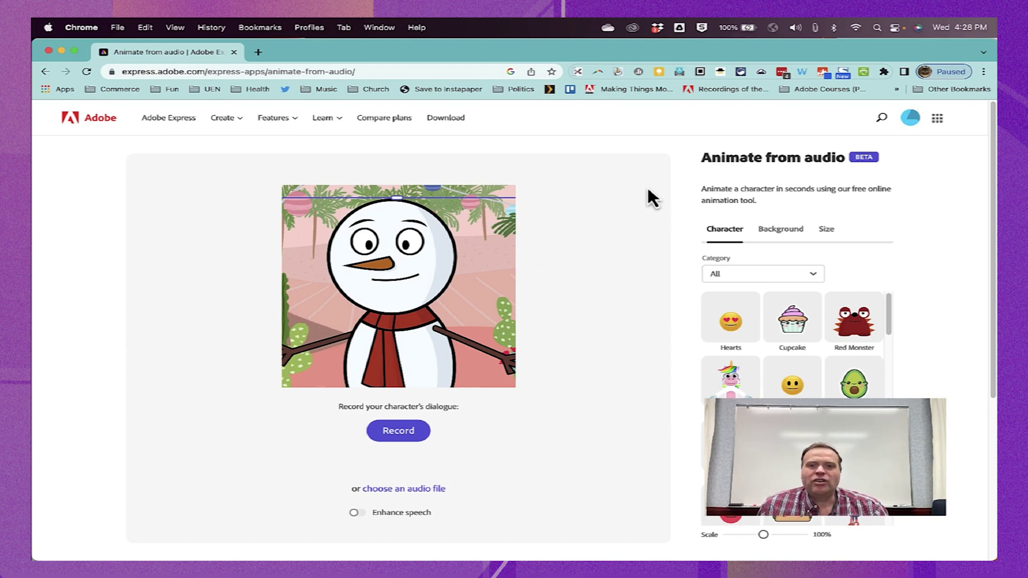
Preview the Background and Size options, then filter characters to the Humans category
{"action": "left_click", "coordinate": [778, 233]}
{"action": "left_click", "coordinate": [824, 235]}
{"action": "left_click", "coordinate": [727, 235]}
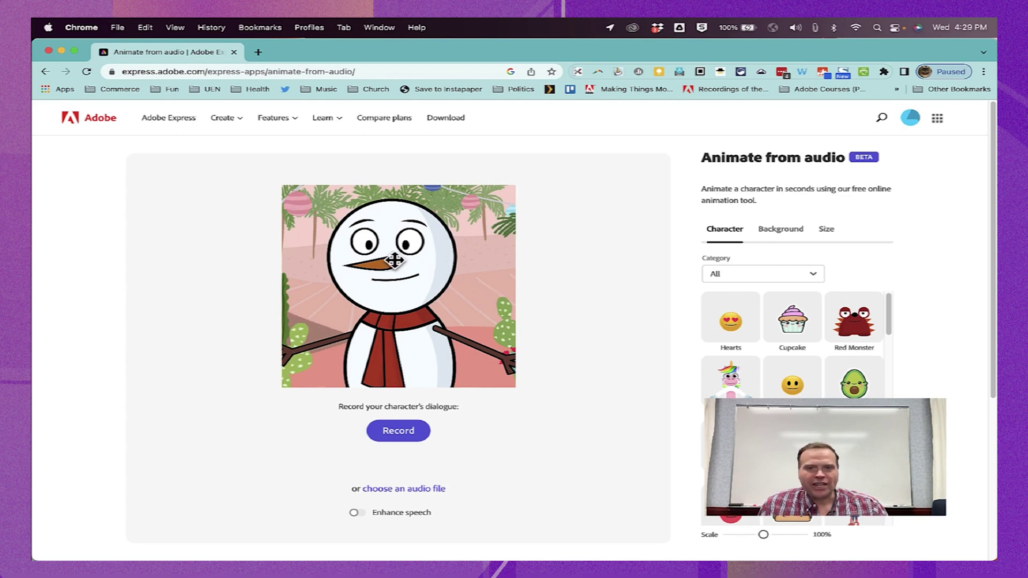
{"action": "left_click", "coordinate": [811, 275]}
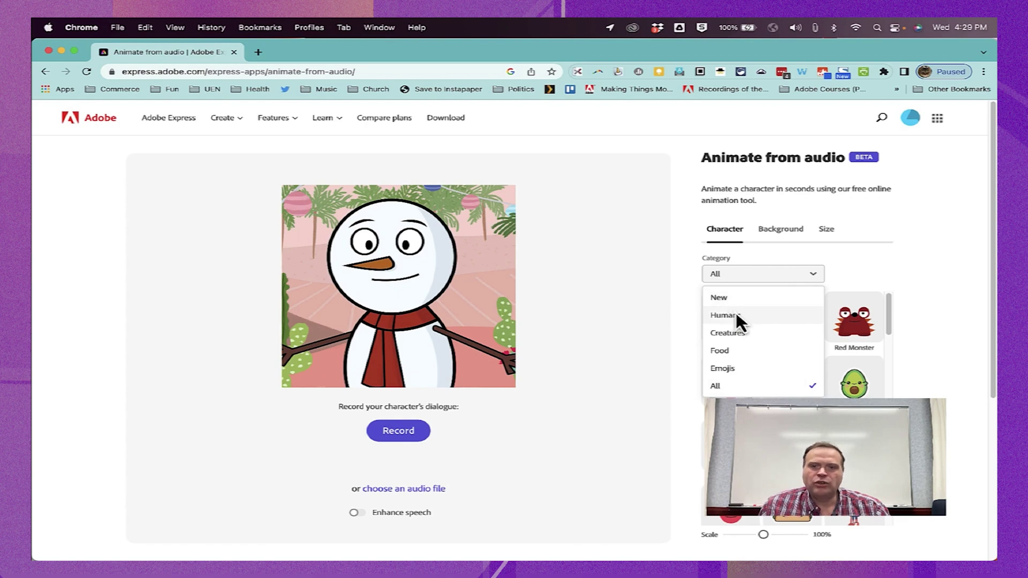
{"action": "left_click", "coordinate": [736, 315]}
Browse Creatures, Food and Emojis, pick the party-hat smiley, and reset Category to All
{"action": "left_click", "coordinate": [785, 275]}
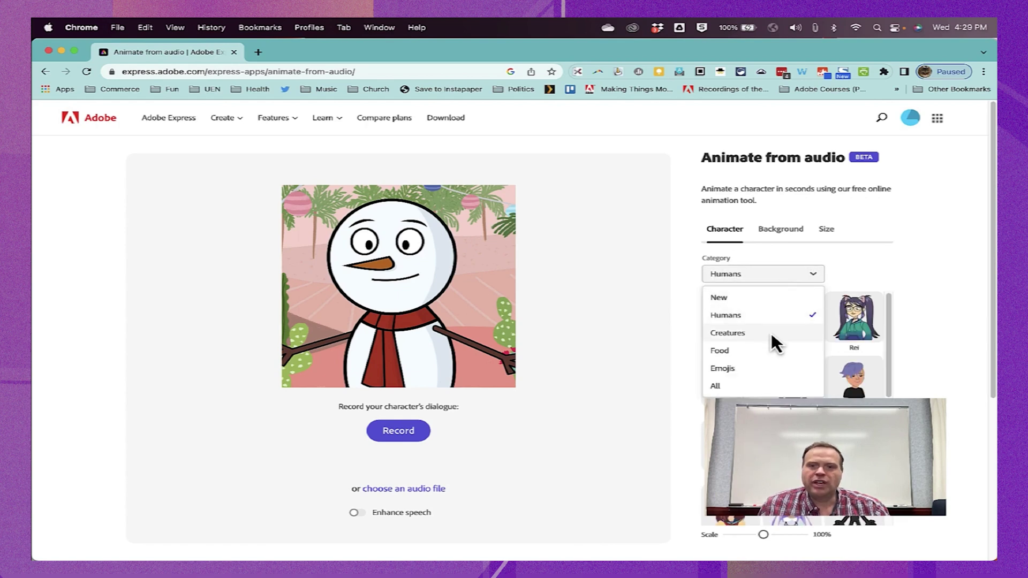
{"action": "left_click", "coordinate": [771, 333]}
{"action": "left_click", "coordinate": [787, 277]}
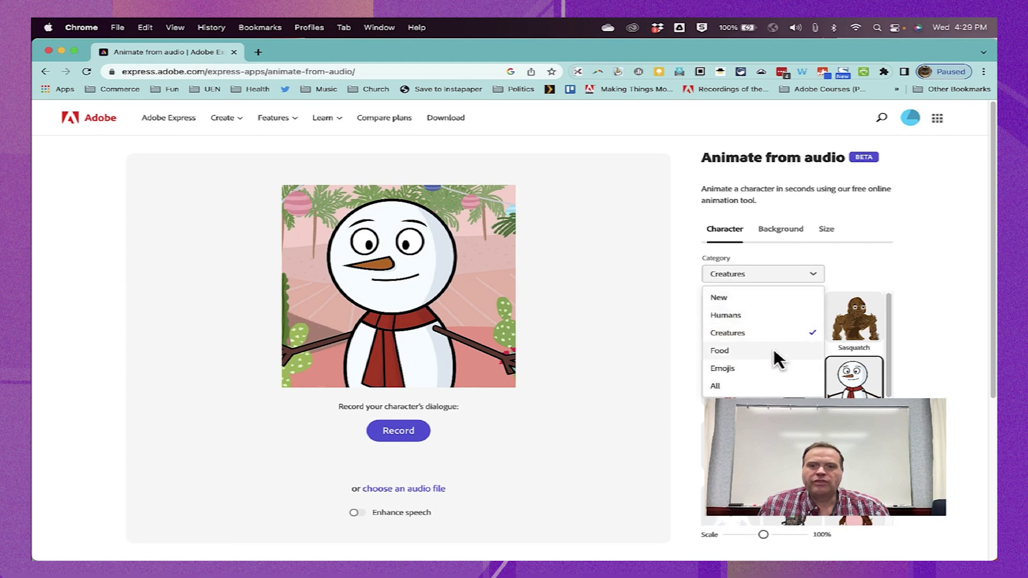
{"action": "left_click", "coordinate": [774, 351]}
{"action": "left_click", "coordinate": [787, 276]}
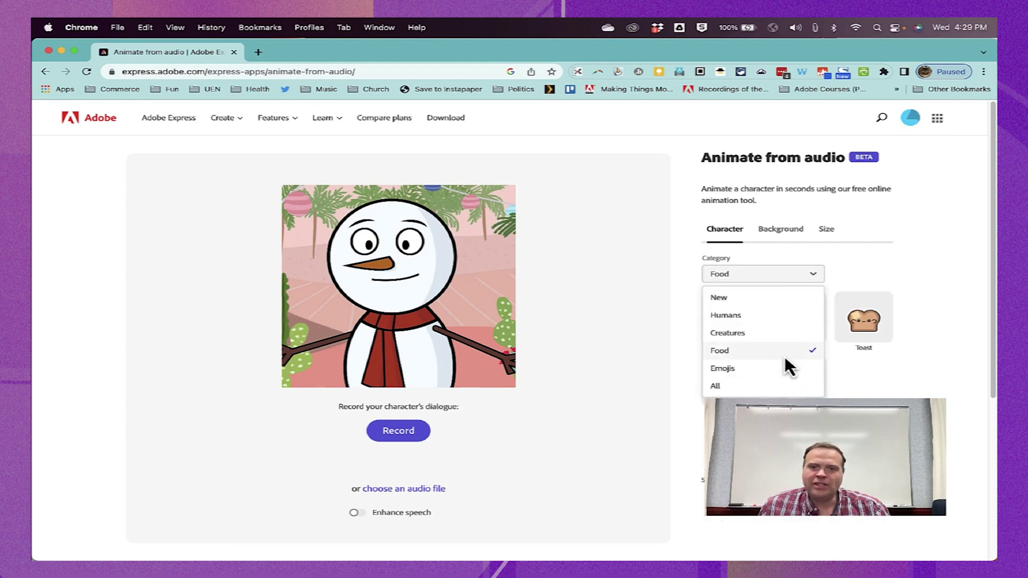
{"action": "left_click", "coordinate": [779, 370]}
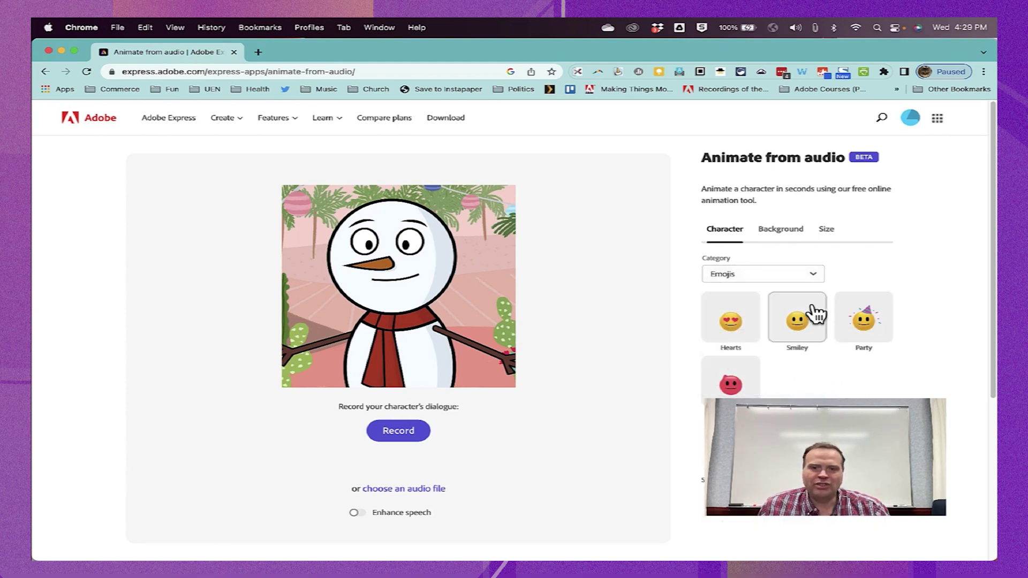
{"action": "left_click", "coordinate": [783, 273]}
{"action": "left_click", "coordinate": [785, 387]}
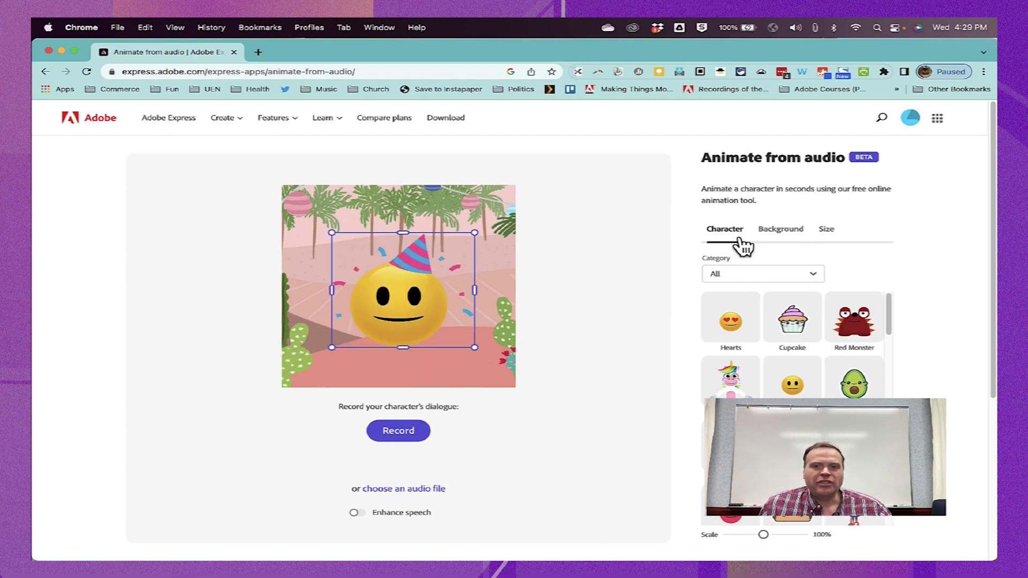
{"action": "left_click", "coordinate": [775, 234]}
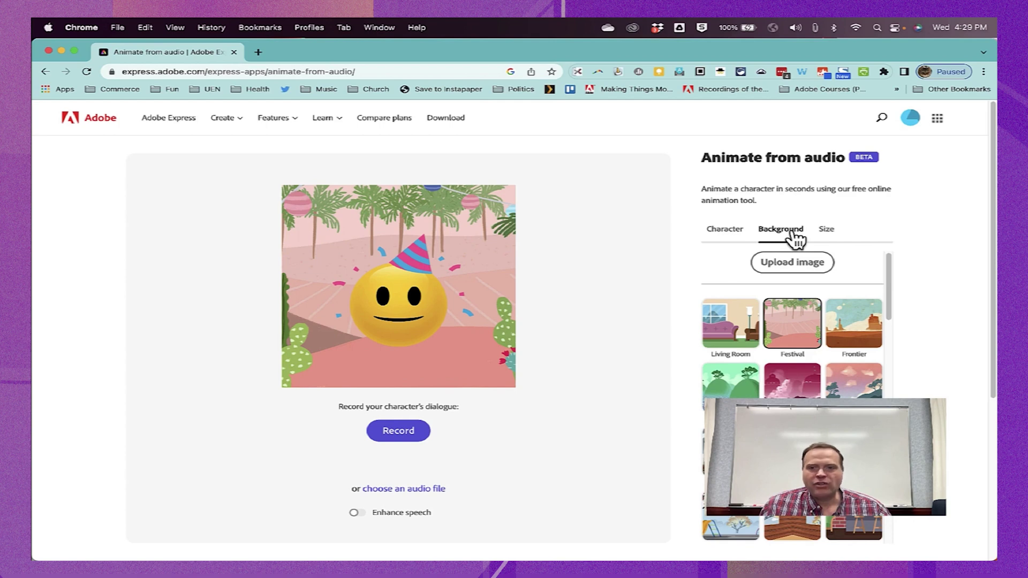
Try the Frontier, Living Room, pink, Mountains, Club House, Indoors and City street backgrounds
{"action": "left_click", "coordinate": [866, 337]}
{"action": "left_click", "coordinate": [716, 338]}
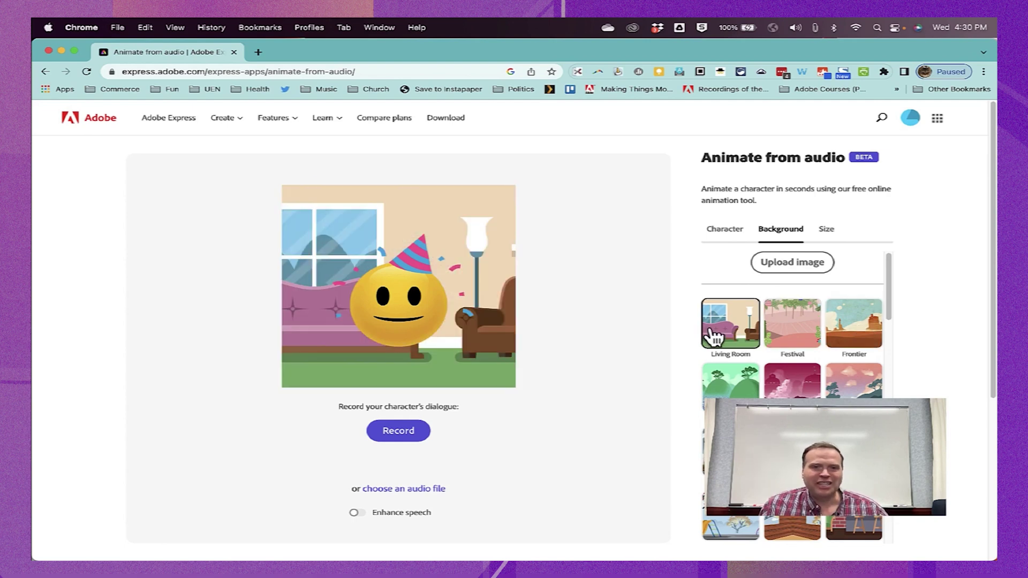
{"action": "left_click", "coordinate": [792, 380]}
{"action": "left_click", "coordinate": [731, 442]}
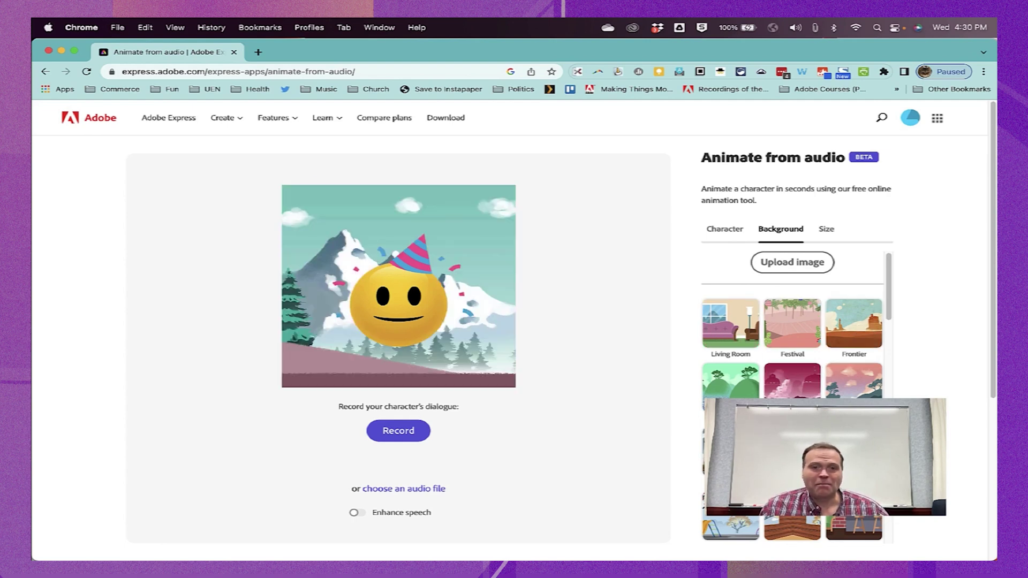
{"action": "scroll", "coordinate": [792, 338], "scroll_direction": "down", "scroll_amount": 3}
{"action": "scroll", "coordinate": [793, 338], "scroll_direction": "down", "scroll_amount": 3}
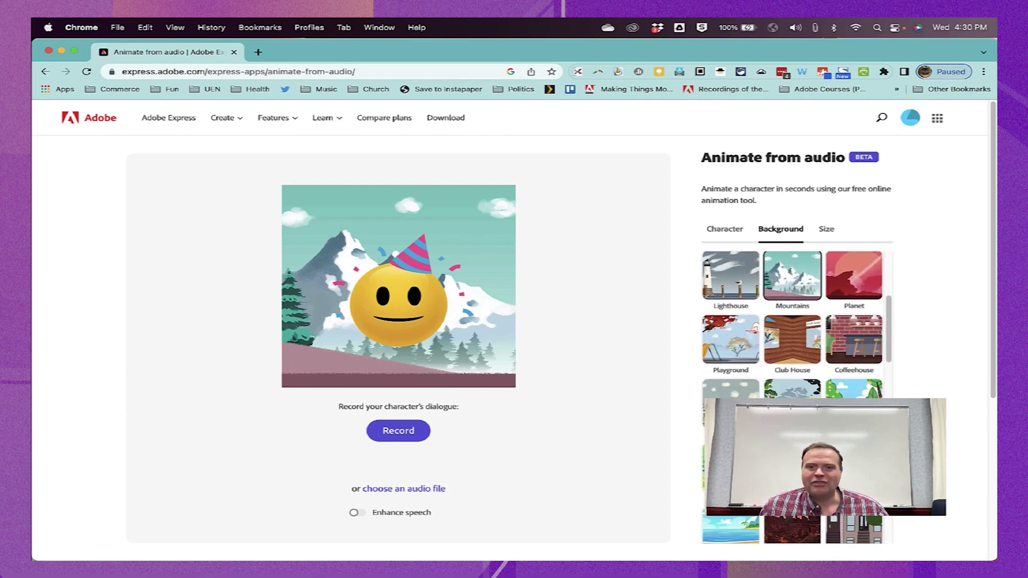
{"action": "left_click", "coordinate": [790, 345]}
{"action": "scroll", "coordinate": [793, 337], "scroll_direction": "down", "scroll_amount": 2}
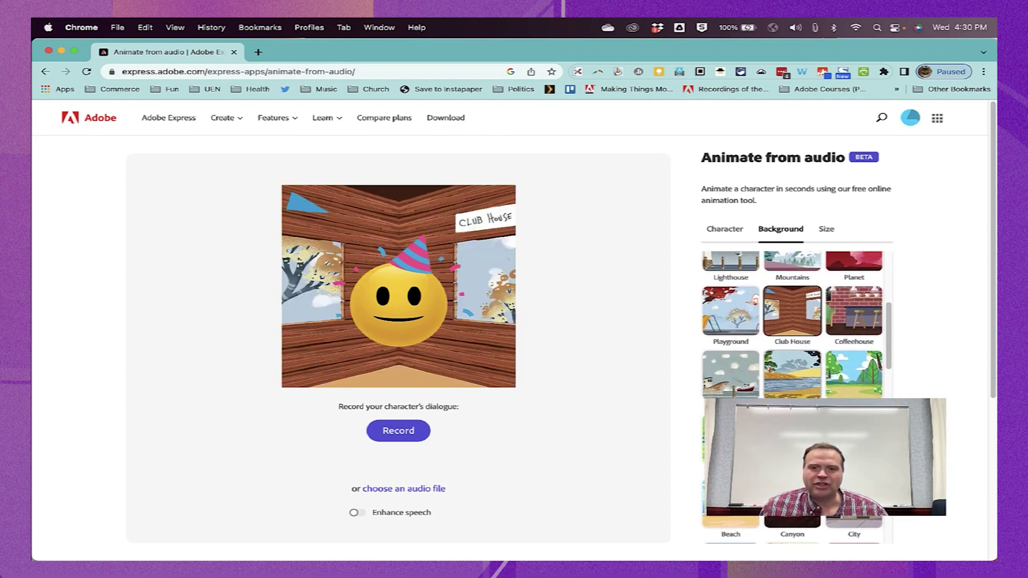
{"action": "scroll", "coordinate": [792, 338], "scroll_direction": "down", "scroll_amount": 2}
{"action": "left_click", "coordinate": [806, 375]}
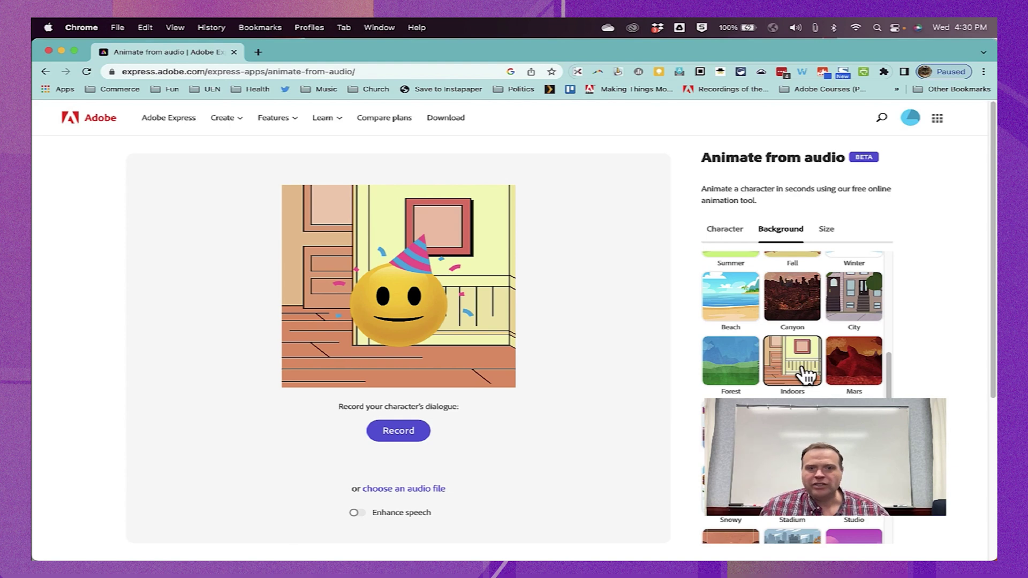
{"action": "left_click", "coordinate": [859, 318]}
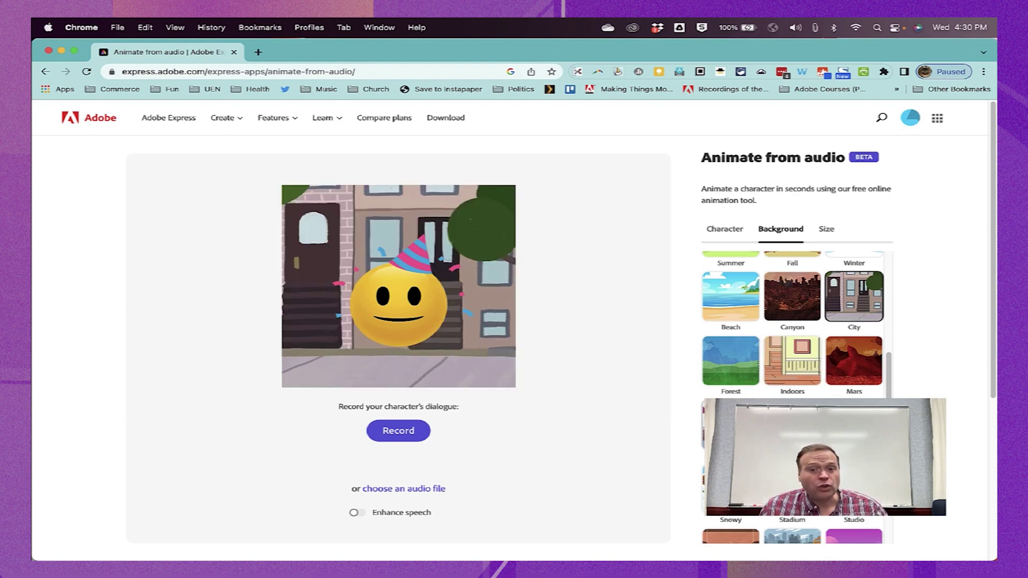
Try Stadium, Snowy, Western Town, blue and orange, then settle on solid purple
{"action": "left_click", "coordinate": [792, 482]}
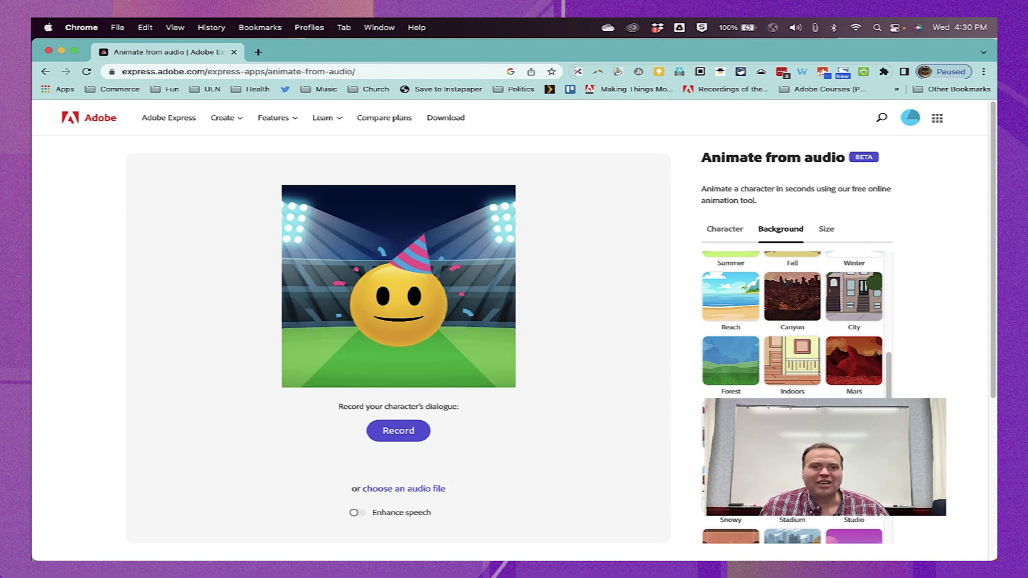
{"action": "scroll", "coordinate": [739, 371], "scroll_direction": "down", "scroll_amount": 2}
{"action": "left_click", "coordinate": [739, 371]}
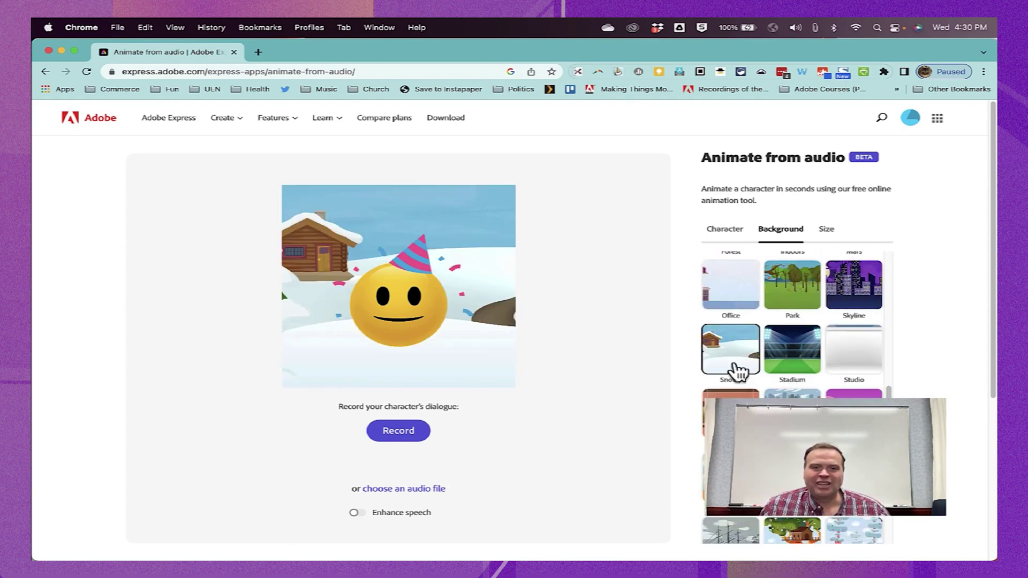
{"action": "scroll", "coordinate": [792, 362], "scroll_direction": "down", "scroll_amount": 4}
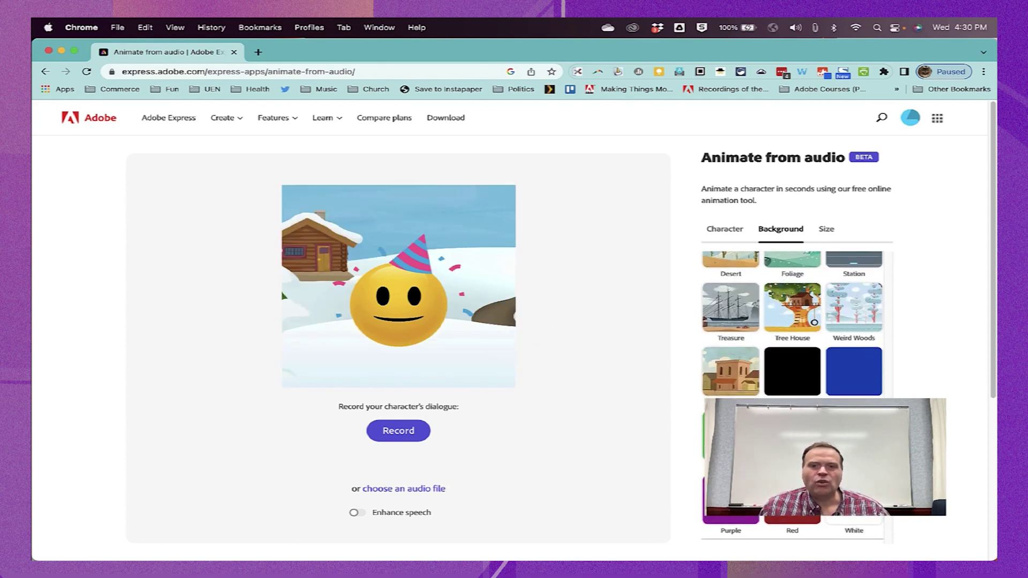
{"action": "left_click", "coordinate": [737, 379]}
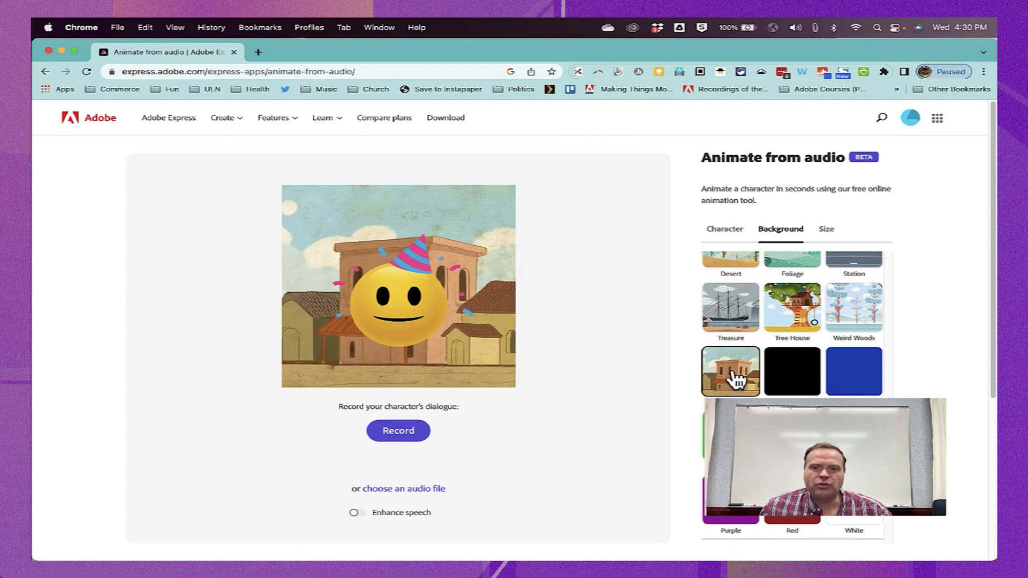
{"action": "left_click", "coordinate": [862, 391]}
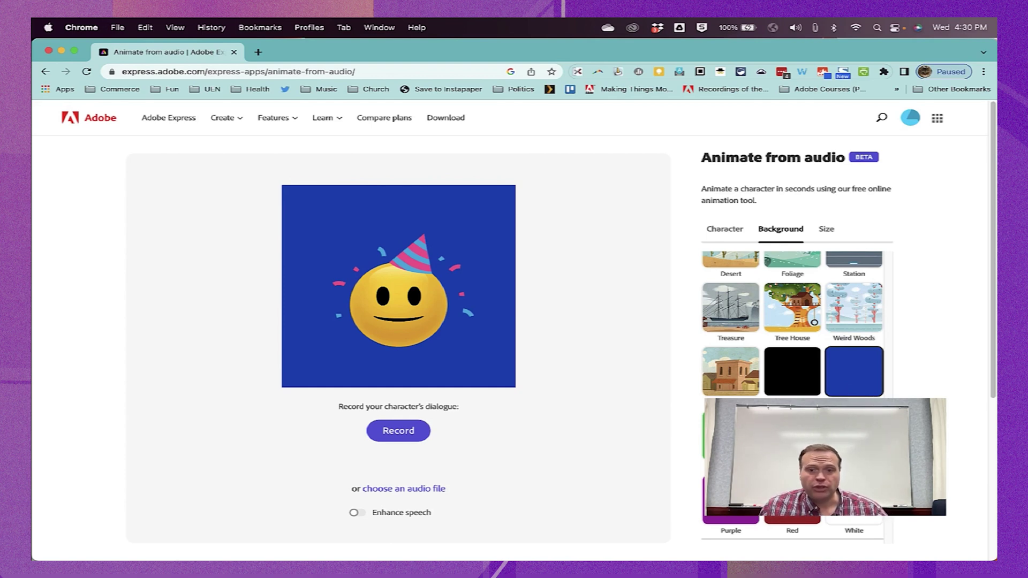
{"action": "left_click", "coordinate": [792, 436]}
{"action": "left_click", "coordinate": [731, 498]}
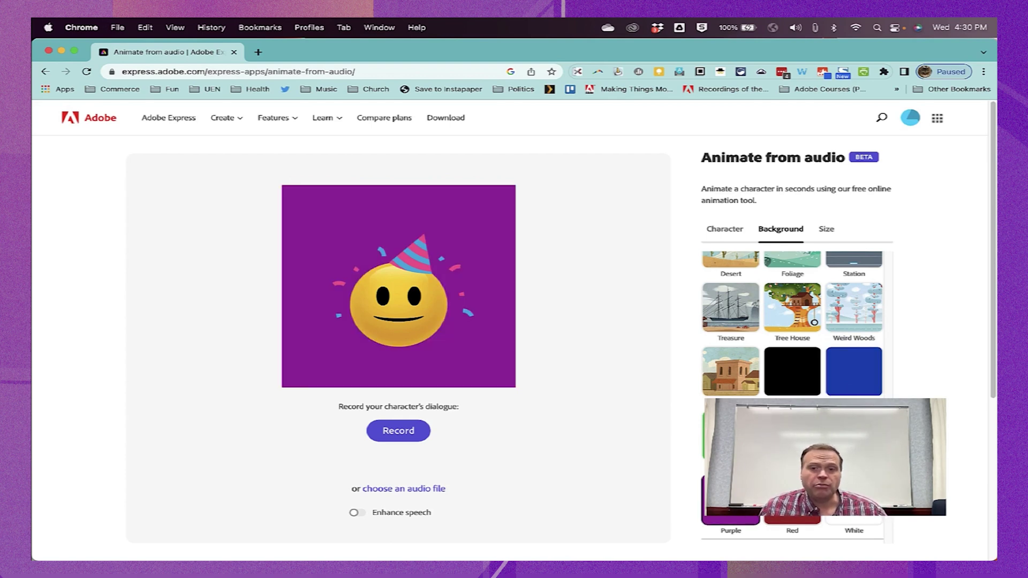
{"action": "scroll", "coordinate": [792, 322], "scroll_direction": "down", "scroll_amount": 3}
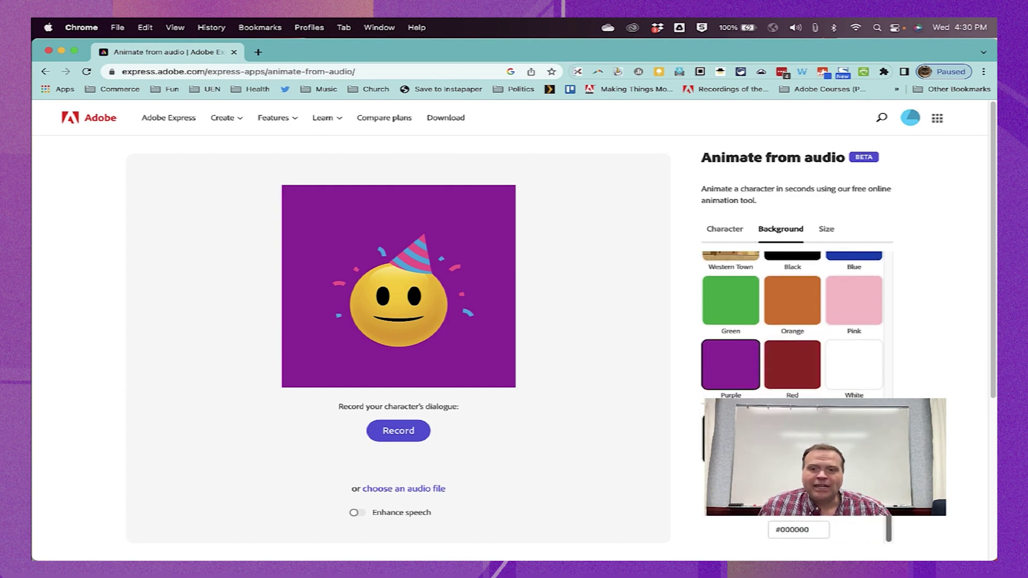
{"action": "left_click_drag", "start_coordinate": [888, 530], "coordinate": [897, 261]}
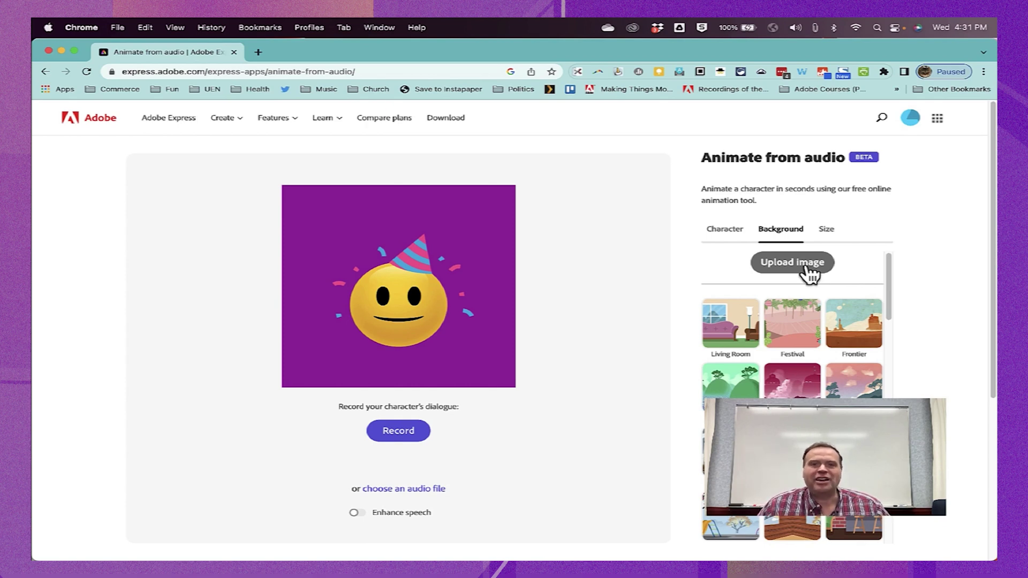
{"action": "left_click_drag", "start_coordinate": [887, 285], "coordinate": [894, 352]}
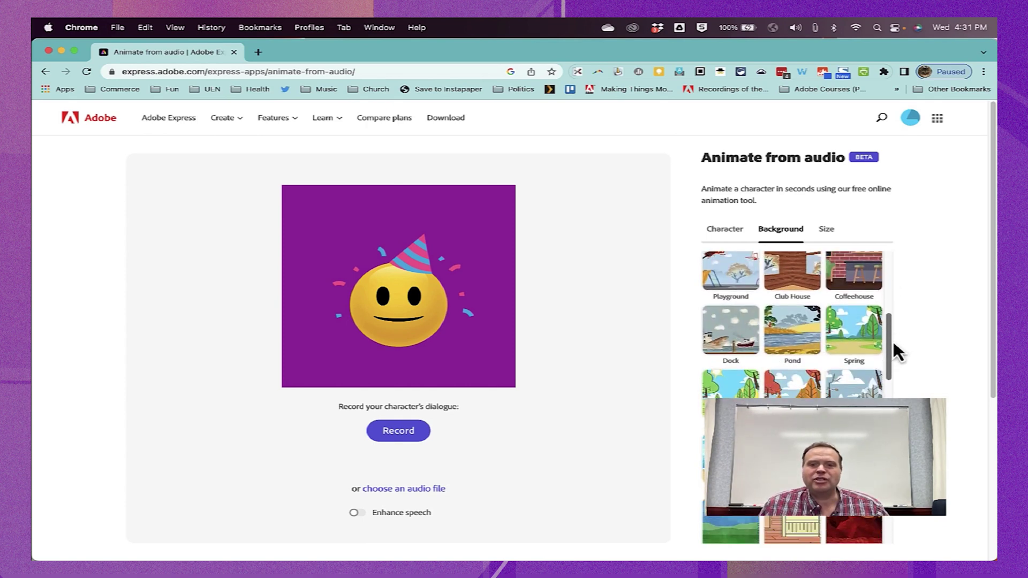
Set the Summer park scene as the smiley's background and briefly check the character options
{"action": "left_click", "coordinate": [727, 363]}
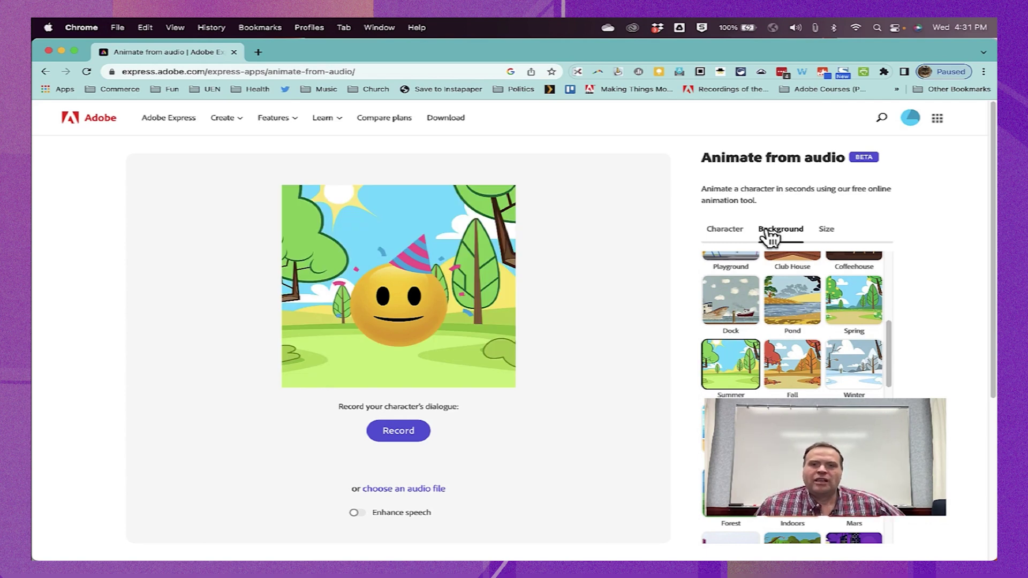
{"action": "left_click", "coordinate": [740, 238]}
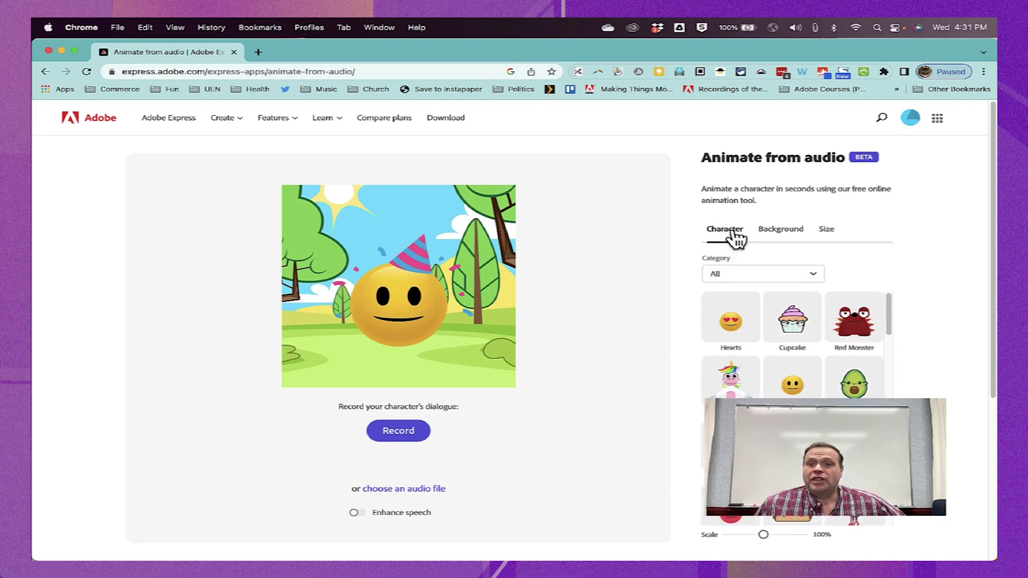
{"action": "left_click", "coordinate": [782, 239]}
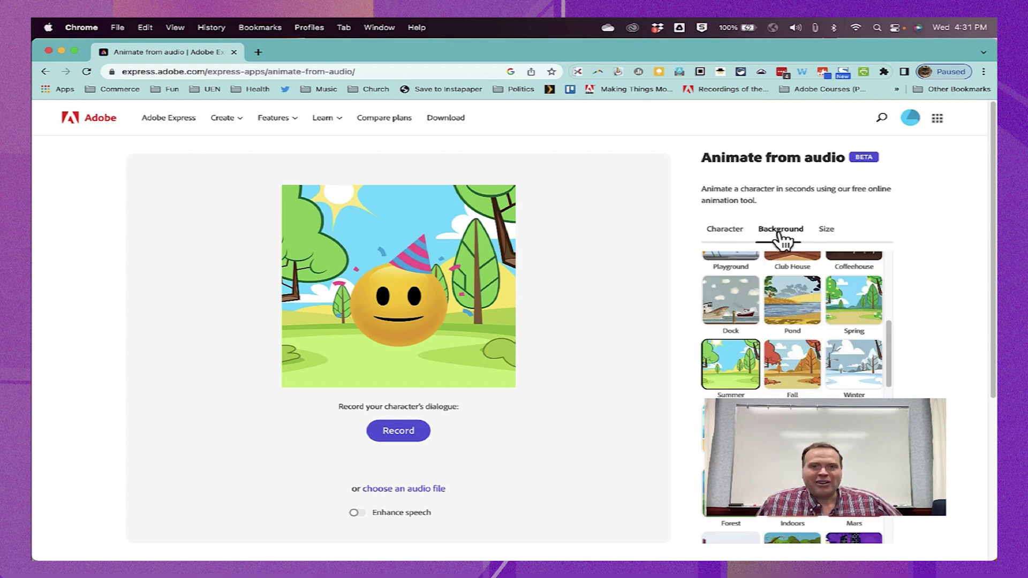
Try Facebook portrait and story sizes, then set the output to YouTube landscape 1920 x 1080
{"action": "left_click", "coordinate": [834, 235]}
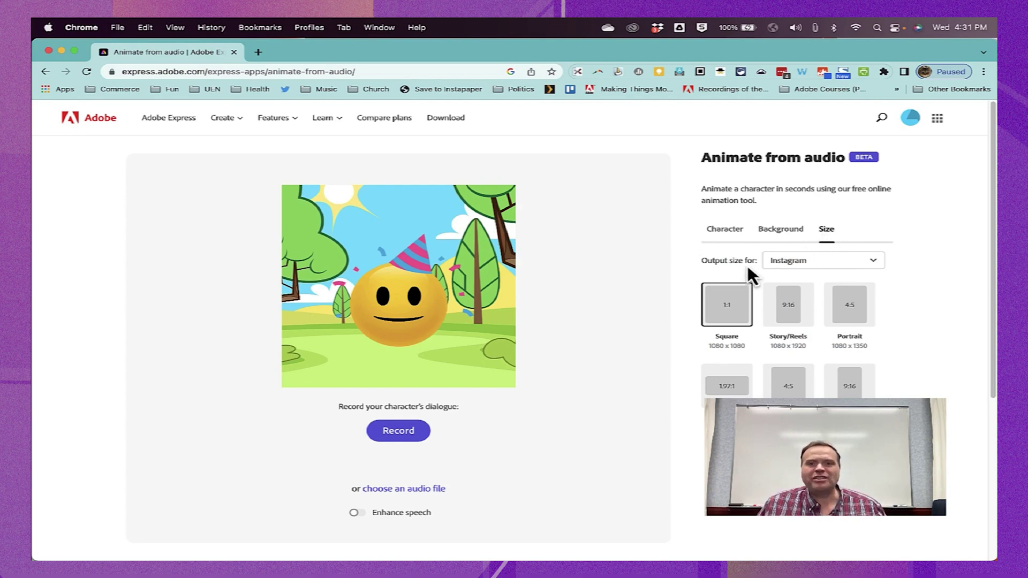
{"action": "left_click", "coordinate": [783, 261]}
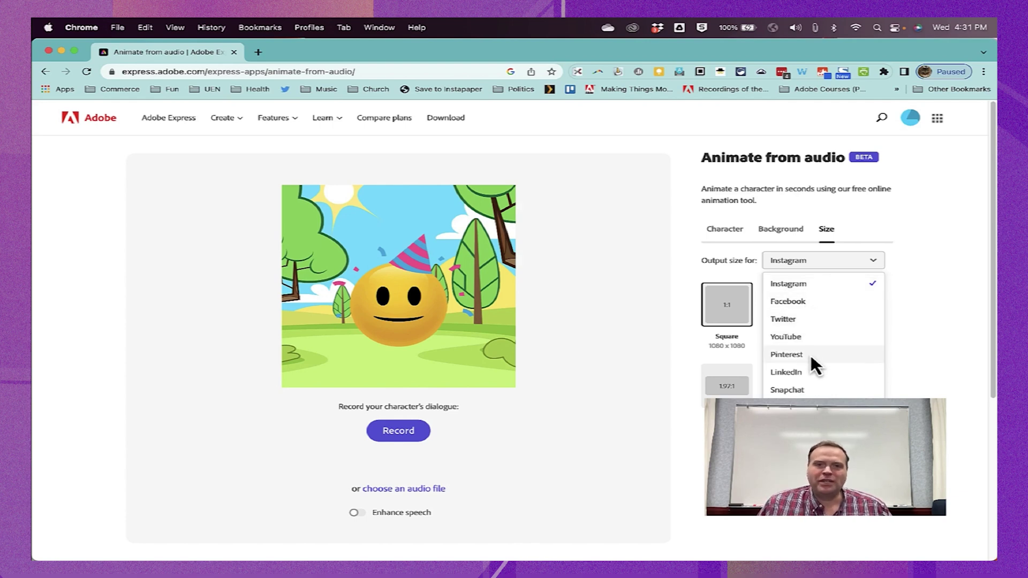
{"action": "left_click", "coordinate": [788, 305]}
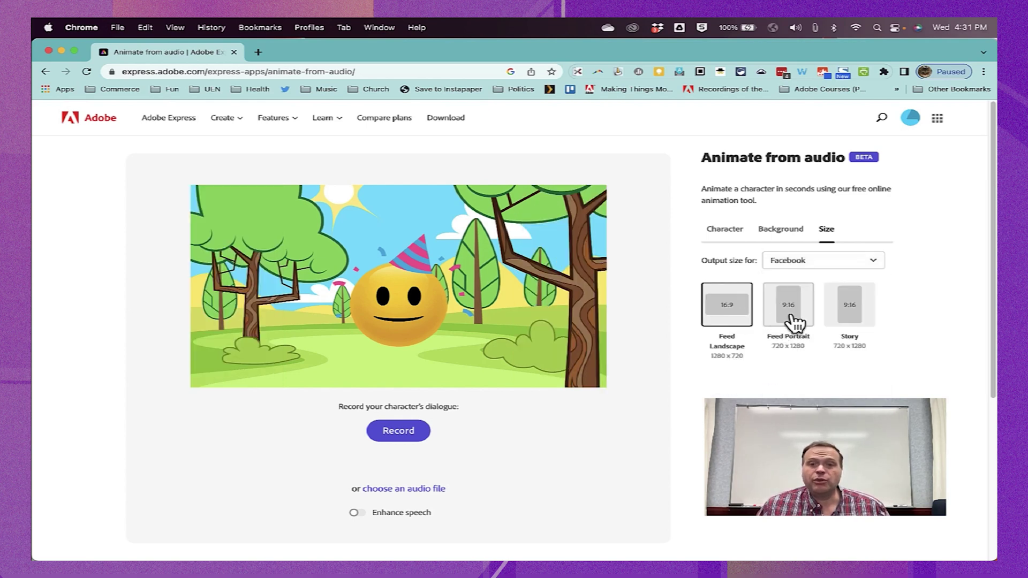
{"action": "left_click", "coordinate": [795, 321]}
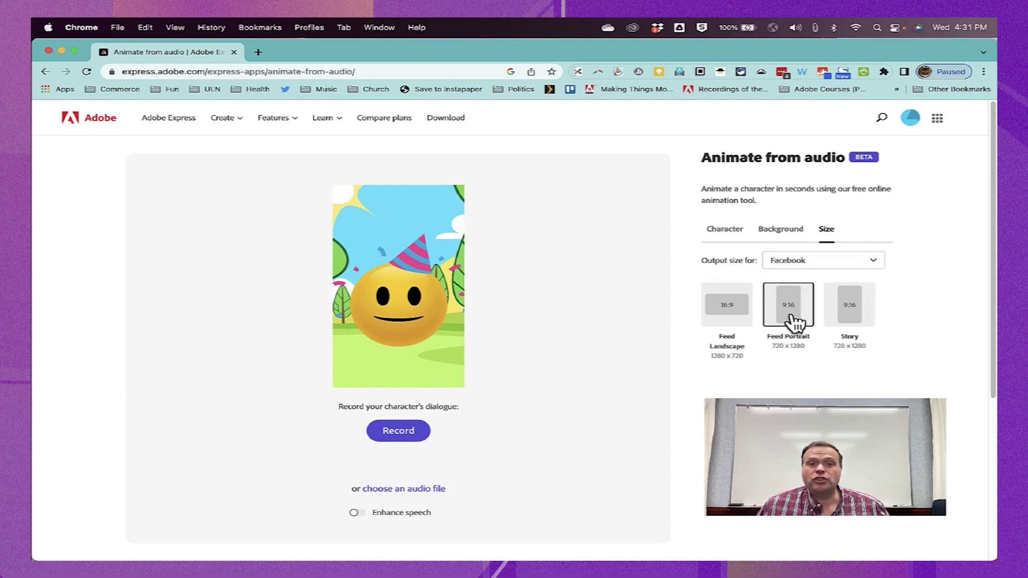
{"action": "left_click", "coordinate": [851, 321]}
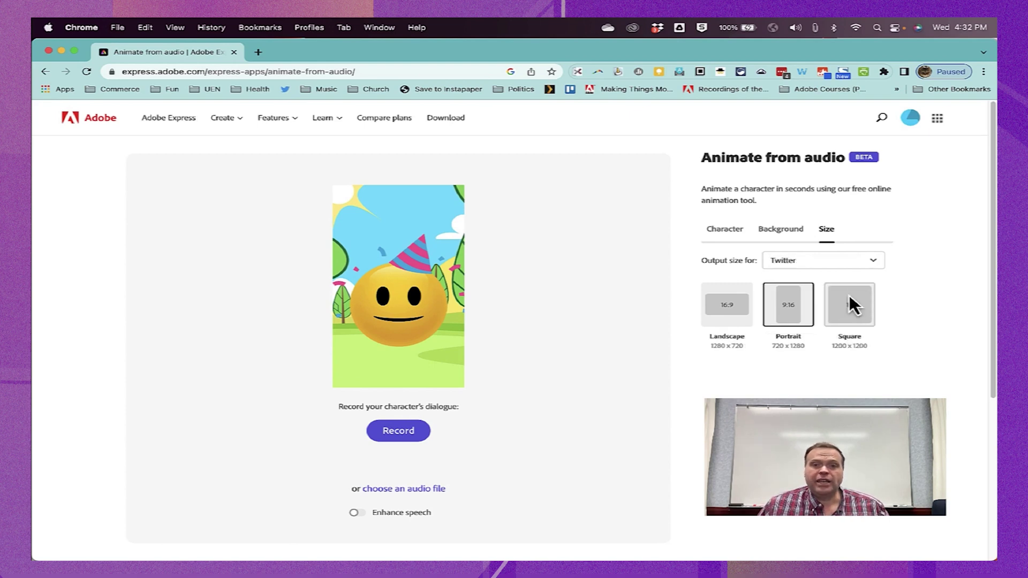
{"action": "left_click", "coordinate": [842, 256]}
{"action": "left_click", "coordinate": [836, 337]}
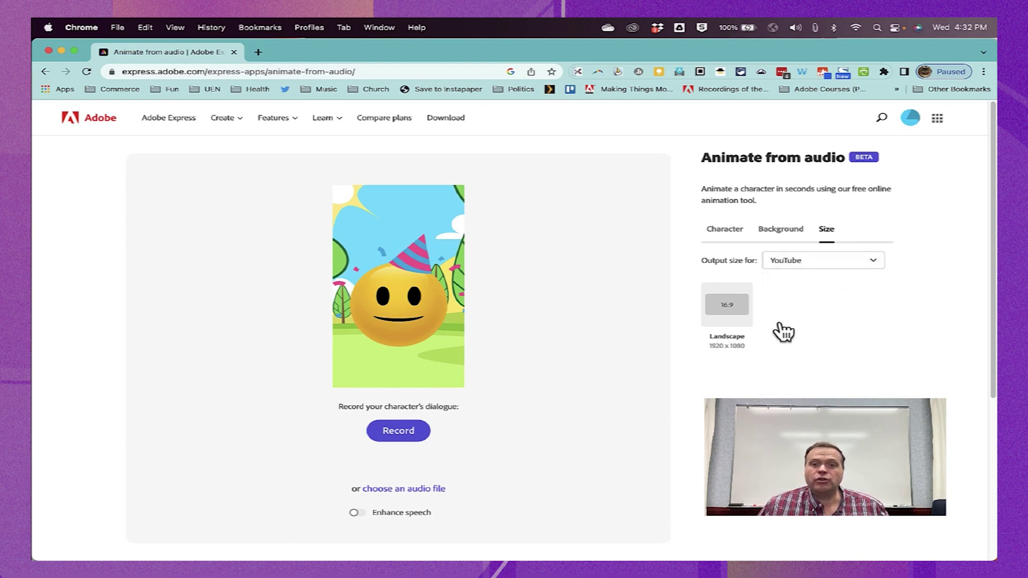
{"action": "left_click", "coordinate": [729, 313]}
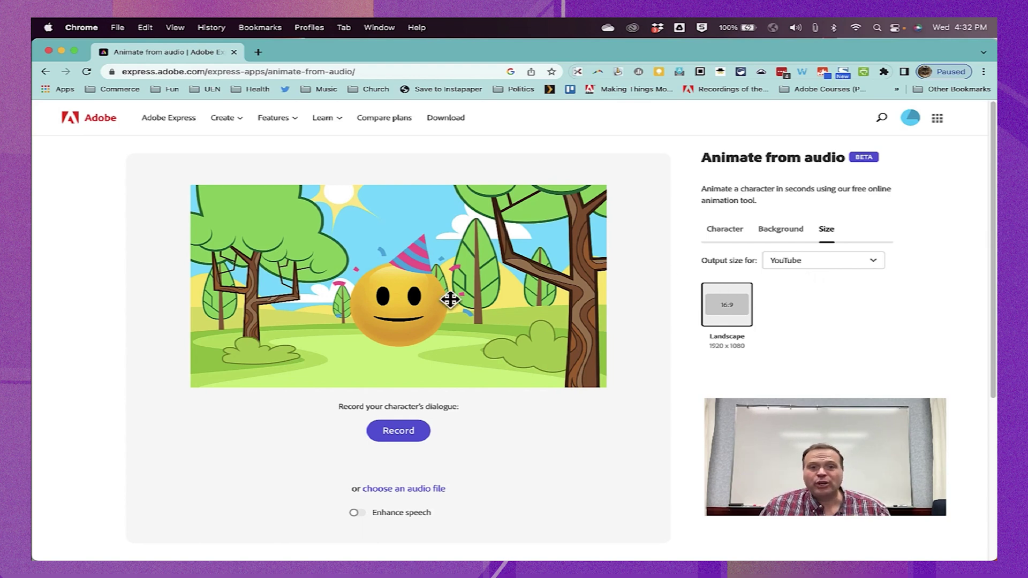
Drag the party-hat smiley to the centre of the scene and enlarge it by its corner handle
{"action": "left_click", "coordinate": [412, 301]}
{"action": "left_click_drag", "start_coordinate": [412, 301], "coordinate": [328, 327]}
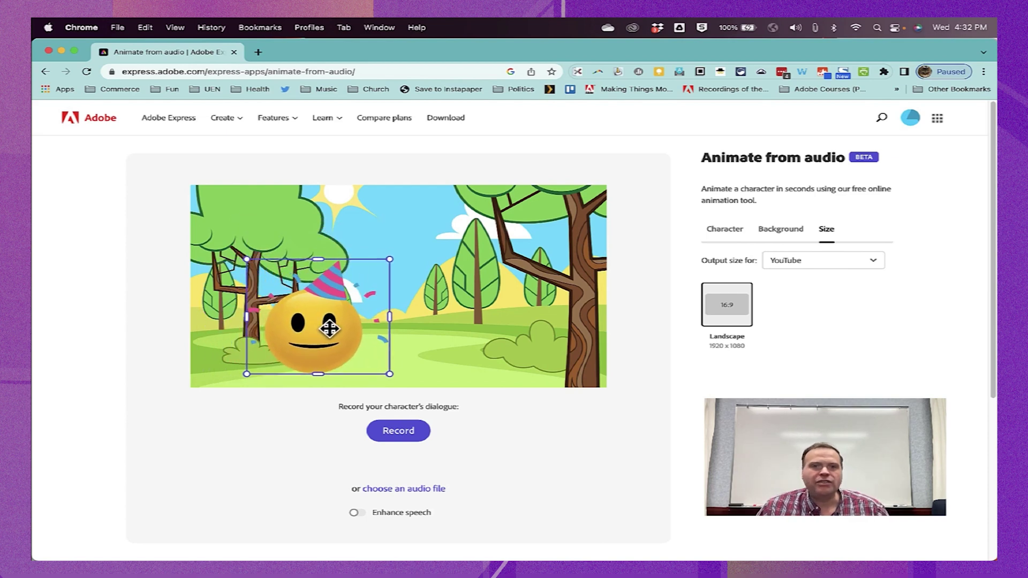
{"action": "left_click_drag", "start_coordinate": [328, 327], "coordinate": [331, 329]}
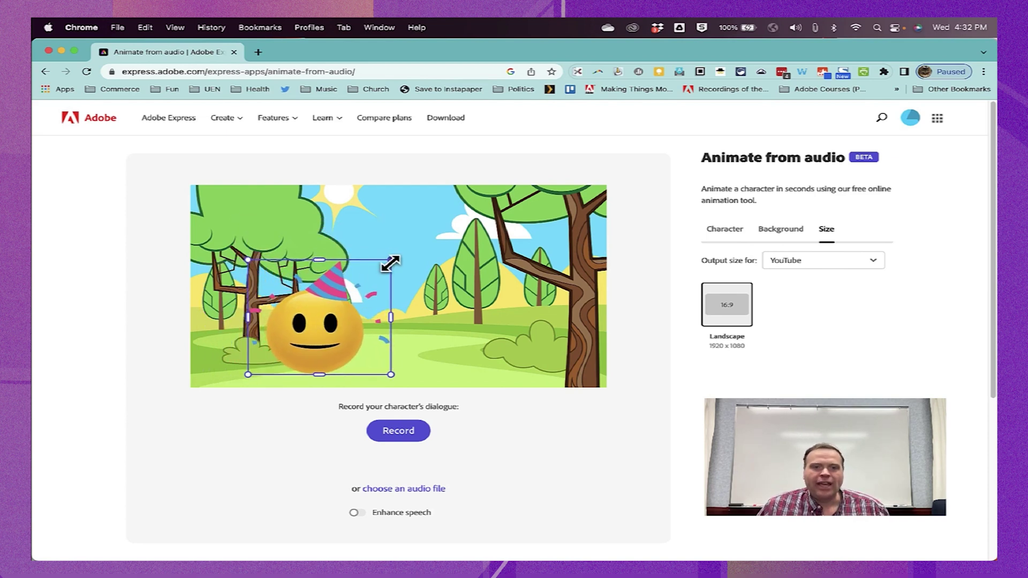
{"action": "mouse_move", "coordinate": [391, 260]}
{"action": "left_mouse_down"}
{"action": "mouse_move", "coordinate": [502, 201]}
{"action": "mouse_move", "coordinate": [494, 202]}
{"action": "left_mouse_up"}
{"action": "mouse_move", "coordinate": [378, 299]}
{"action": "left_mouse_down"}
{"action": "mouse_move", "coordinate": [409, 300]}
{"action": "mouse_move", "coordinate": [412, 317]}
{"action": "left_mouse_up"}
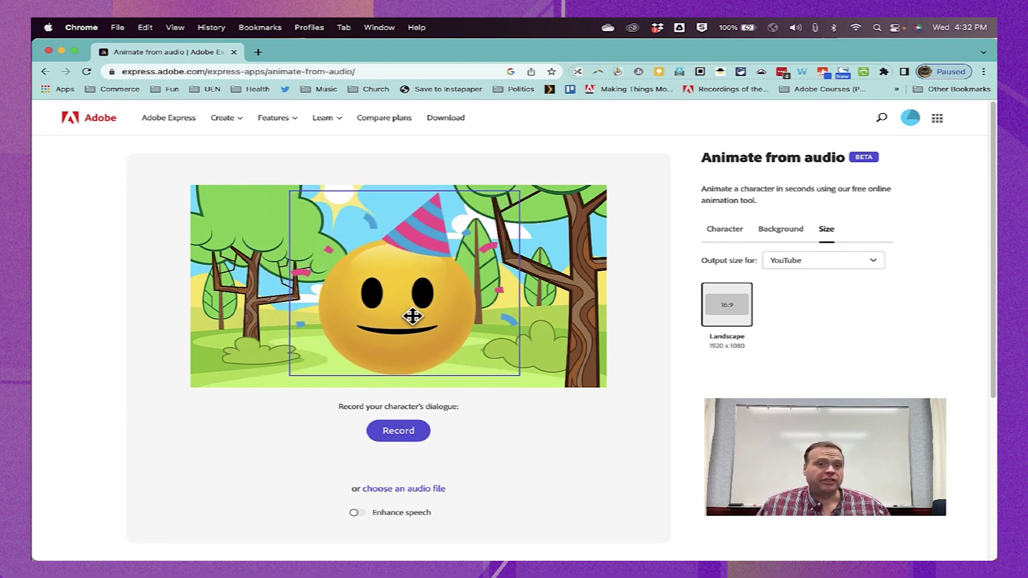
{"action": "left_click_drag", "start_coordinate": [520, 191], "coordinate": [523, 190]}
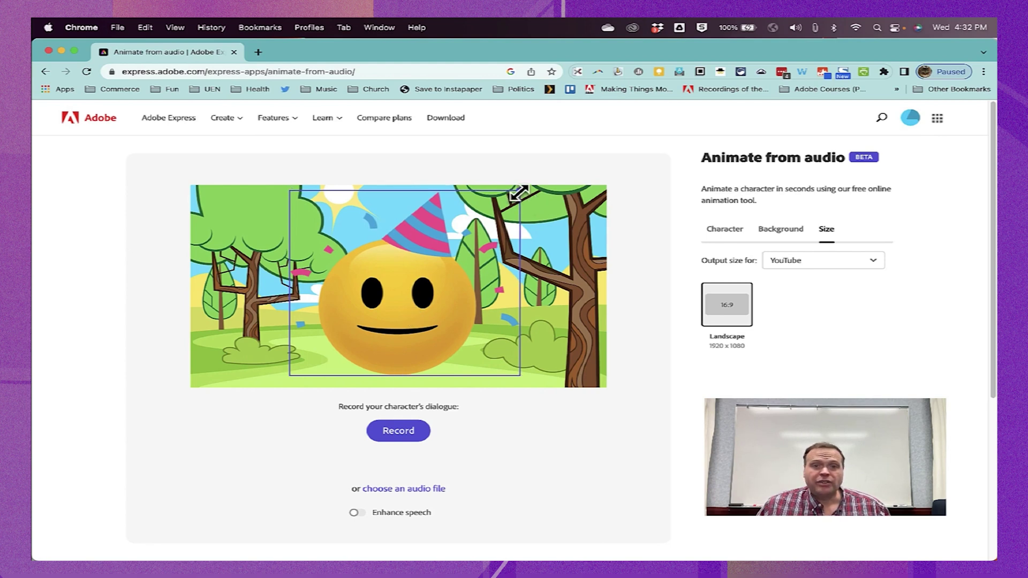
{"action": "left_click_drag", "start_coordinate": [402, 280], "coordinate": [394, 285]}
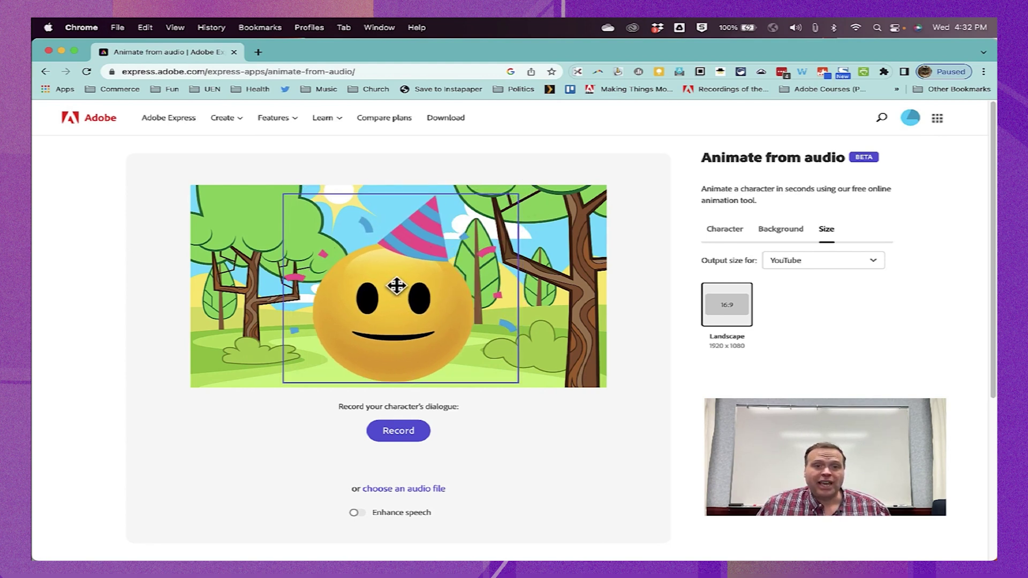
{"action": "left_click_drag", "start_coordinate": [519, 194], "coordinate": [524, 189]}
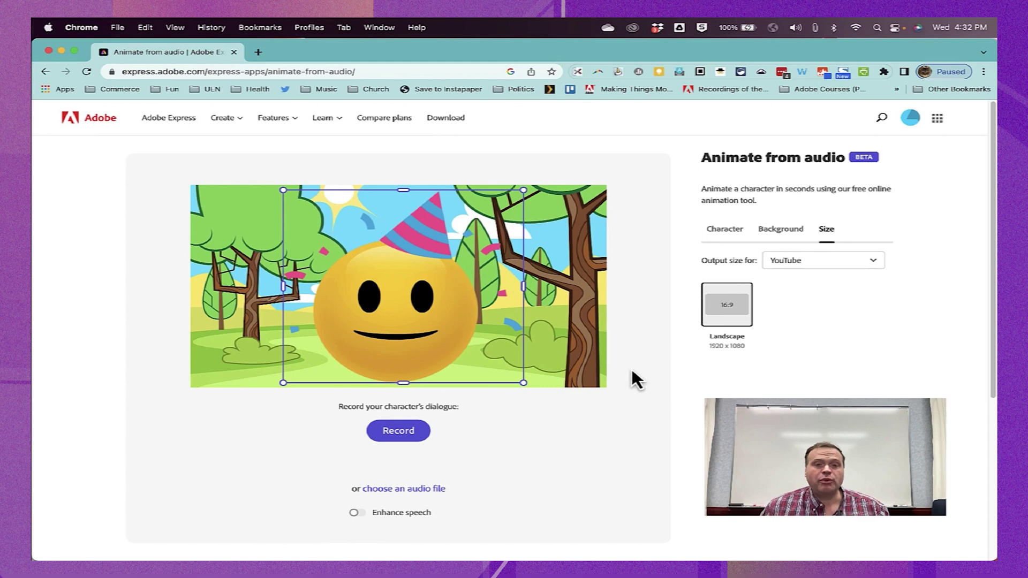
{"action": "left_click", "coordinate": [583, 463]}
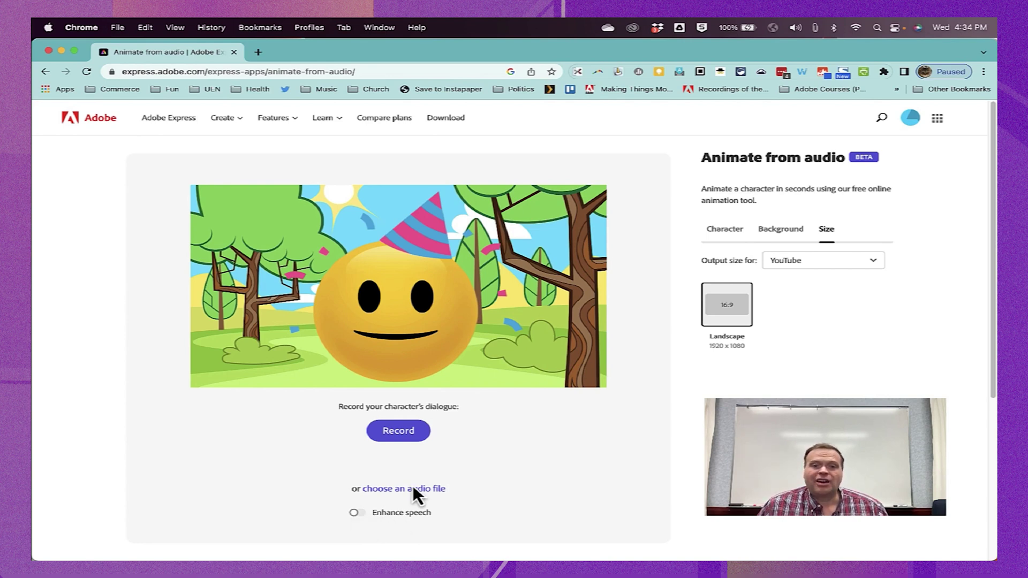
{"action": "left_click", "coordinate": [405, 434]}
Record about 38 seconds of spoken dialogue for the smiley and submit it with Done
{"action": "left_click", "coordinate": [405, 434]}
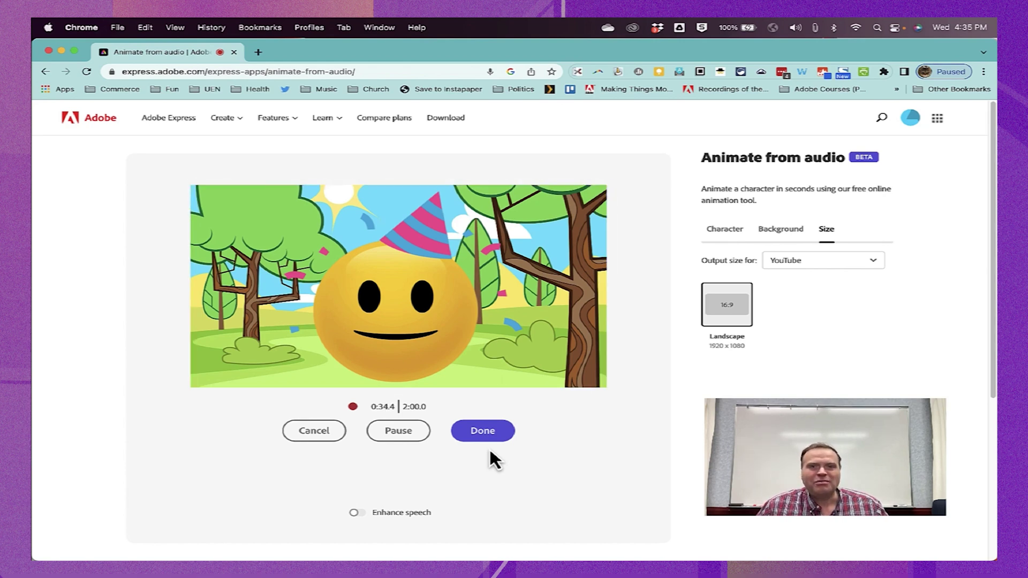
{"action": "left_click", "coordinate": [488, 437]}
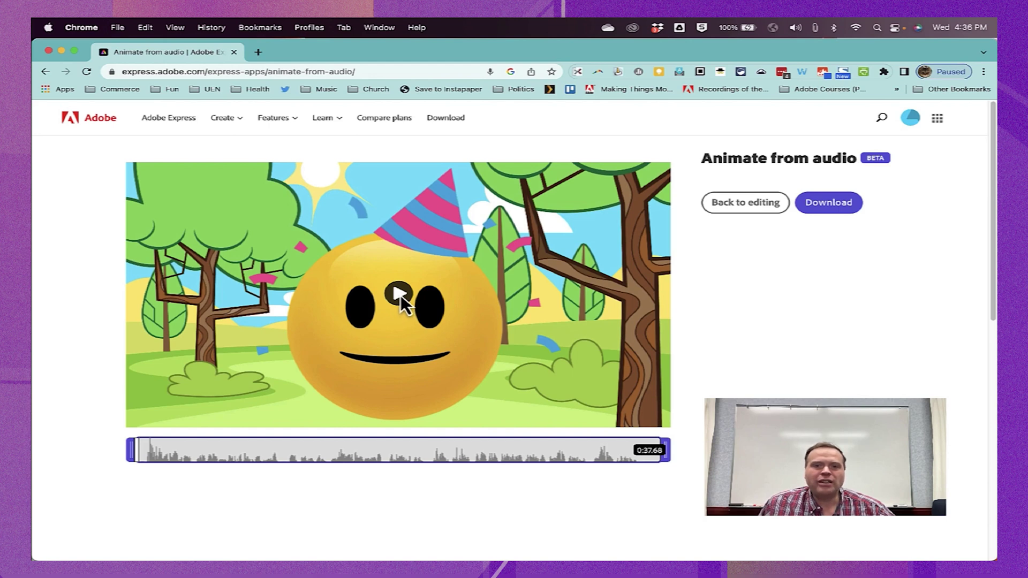
Play the finished talking-smiley animation preview
{"action": "left_click", "coordinate": [401, 295]}
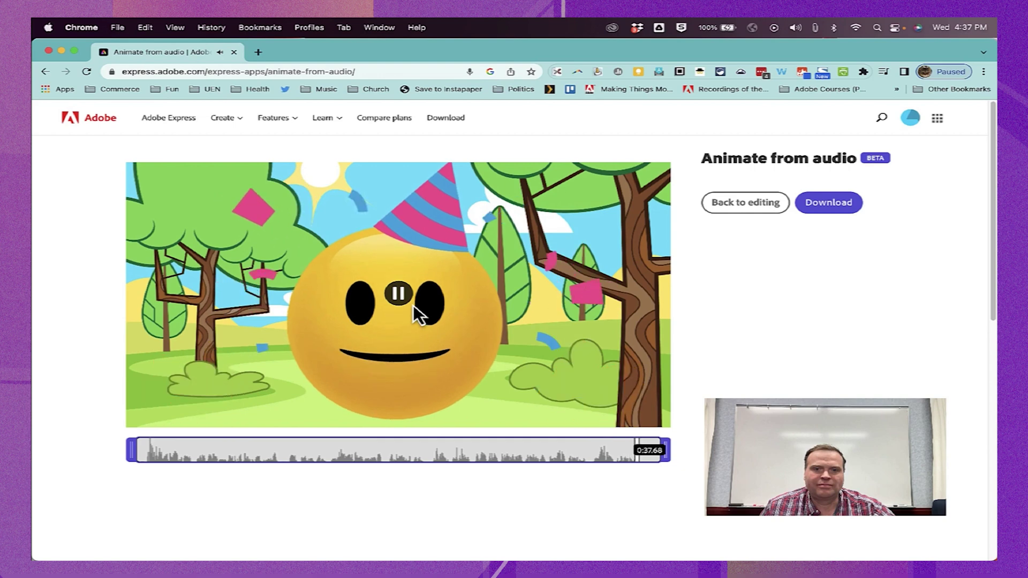
Pause the talking-smiley preview after watching it play
{"action": "left_click", "coordinate": [413, 304]}
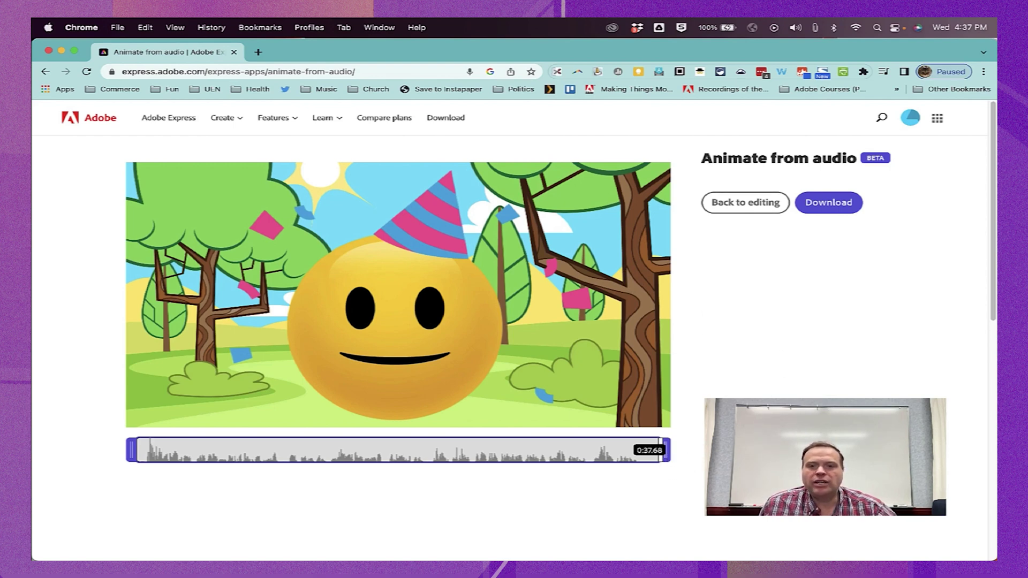
Trim both ends of the clip to 0:36.26 and download it as an MP4
{"action": "left_click_drag", "start_coordinate": [667, 450], "coordinate": [652, 450]}
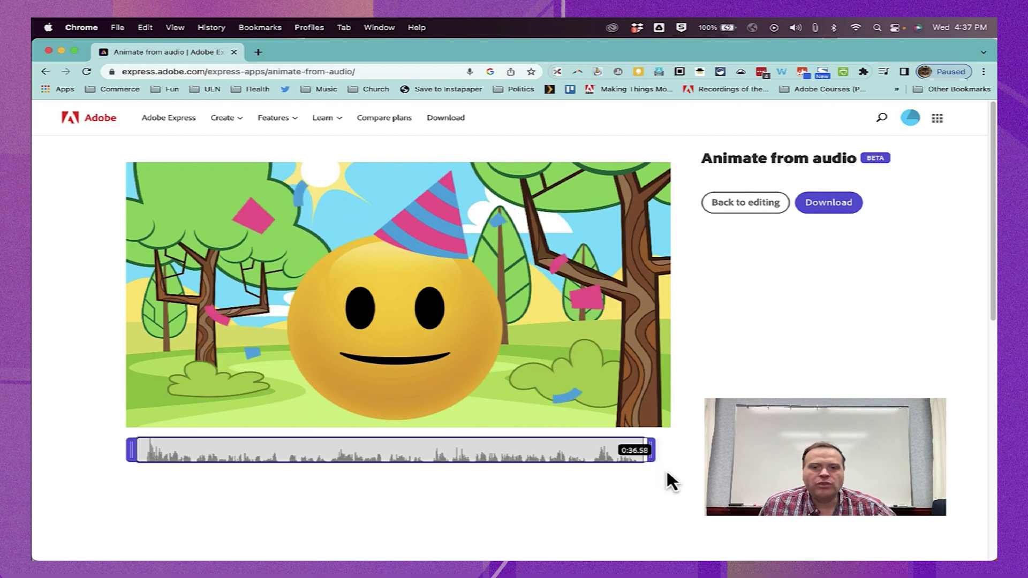
{"action": "left_click_drag", "start_coordinate": [655, 456], "coordinate": [659, 465]}
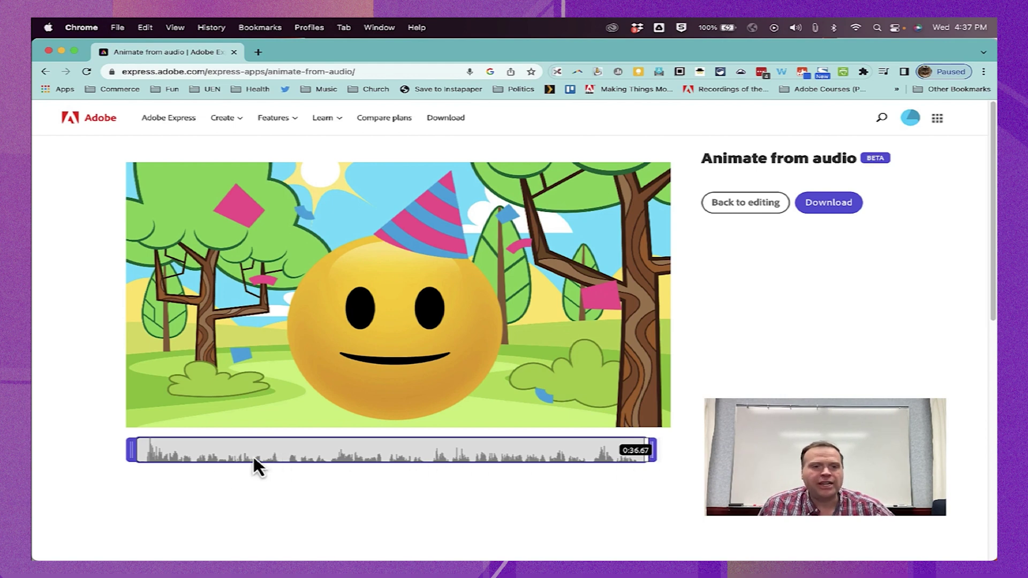
{"action": "left_click_drag", "start_coordinate": [131, 454], "coordinate": [138, 458]}
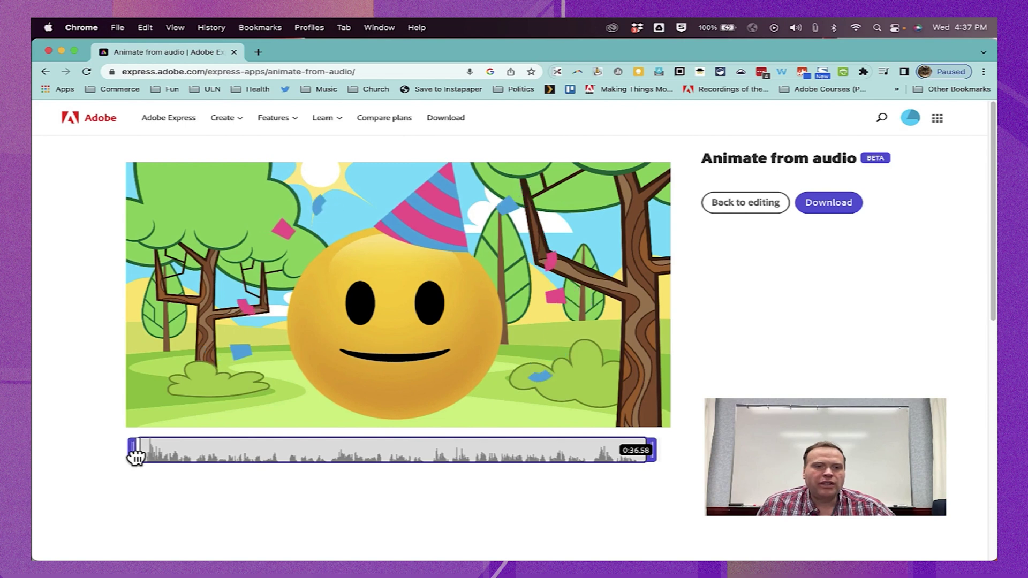
{"action": "left_click_drag", "start_coordinate": [140, 457], "coordinate": [134, 452]}
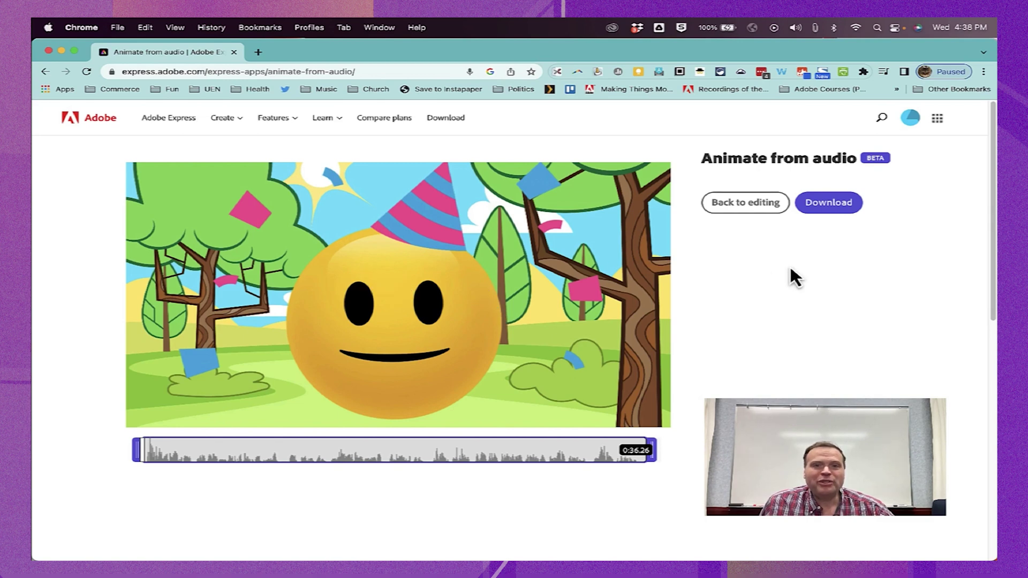
{"action": "left_click", "coordinate": [841, 206]}
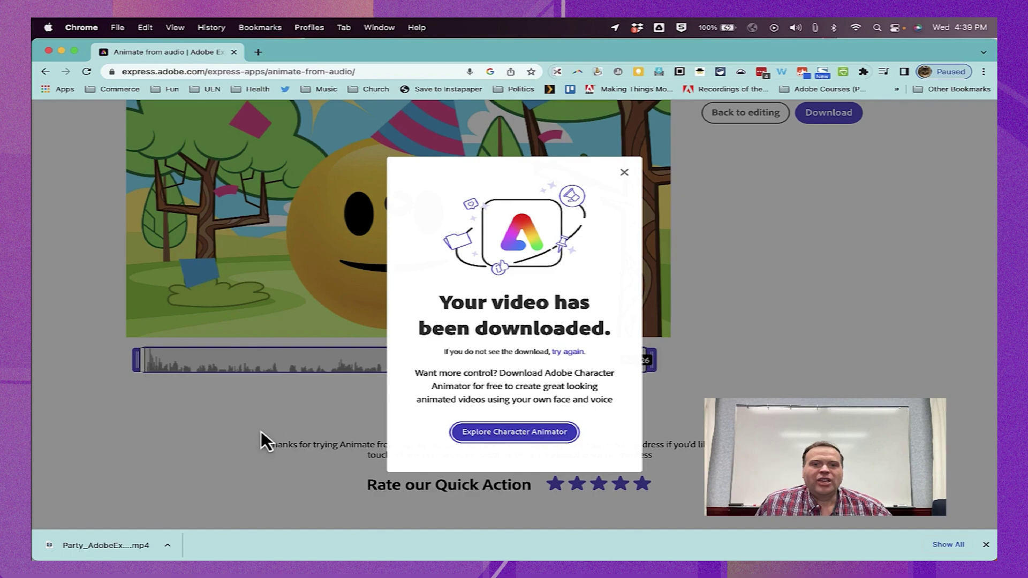
Open the downloaded party-hat smiley MP4 in the video player
{"action": "left_click", "coordinate": [119, 545]}
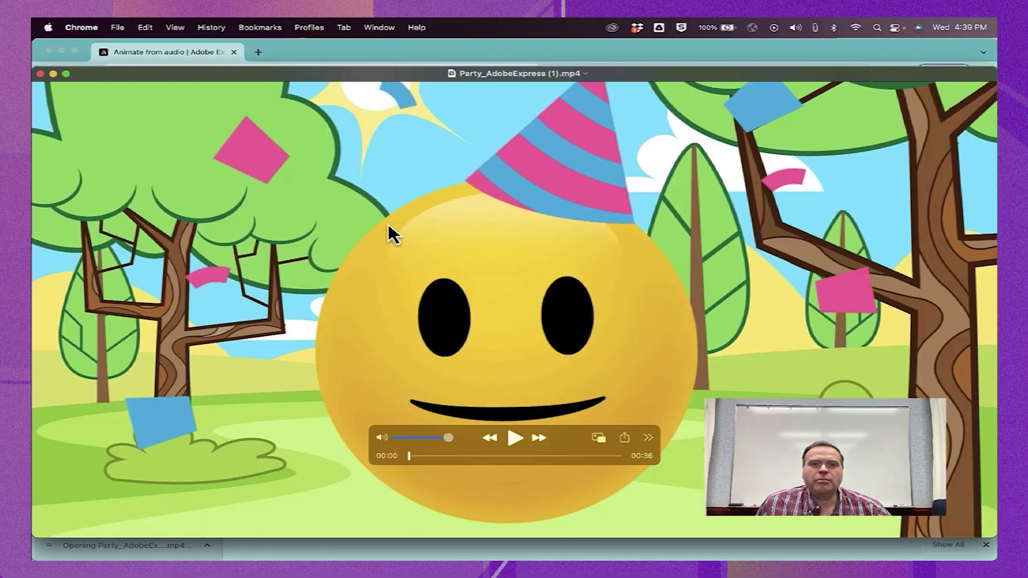
Play the downloaded MP4 full screen in QuickTime, then close the download confirmation
{"action": "left_click_drag", "start_coordinate": [328, 71], "coordinate": [332, 49]}
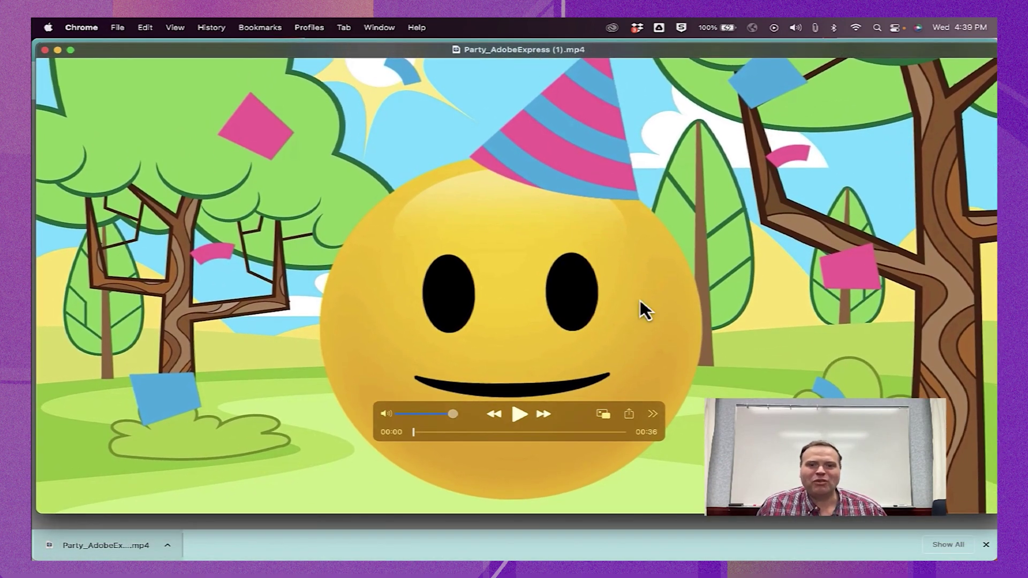
{"action": "left_click", "coordinate": [71, 51]}
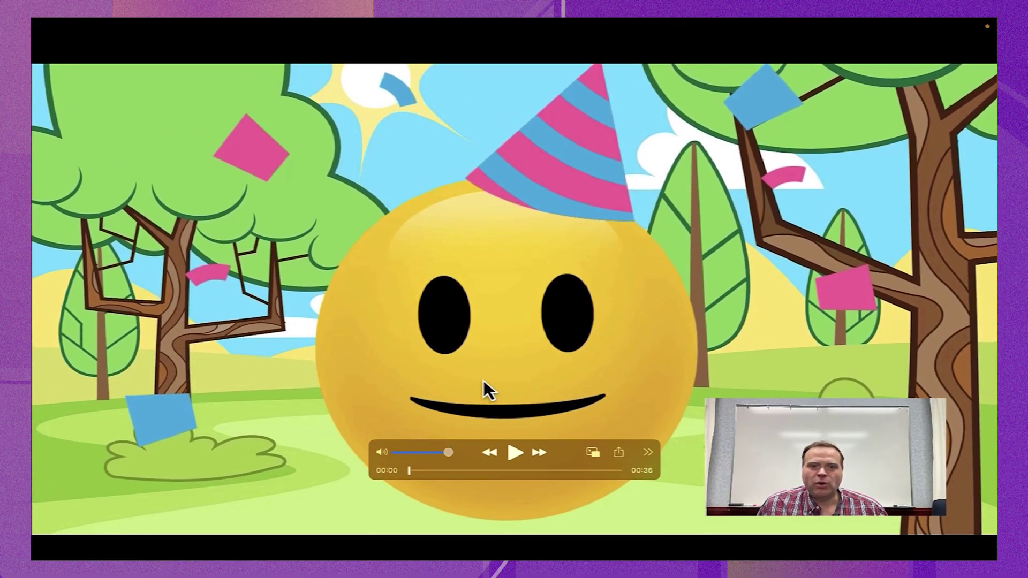
{"action": "left_click", "coordinate": [513, 458]}
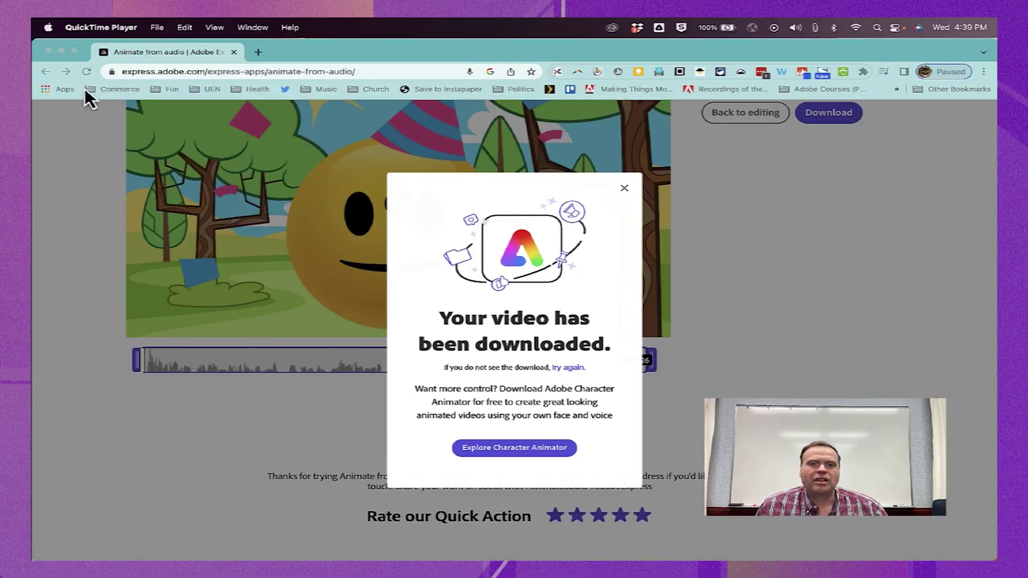
{"action": "left_click", "coordinate": [626, 190]}
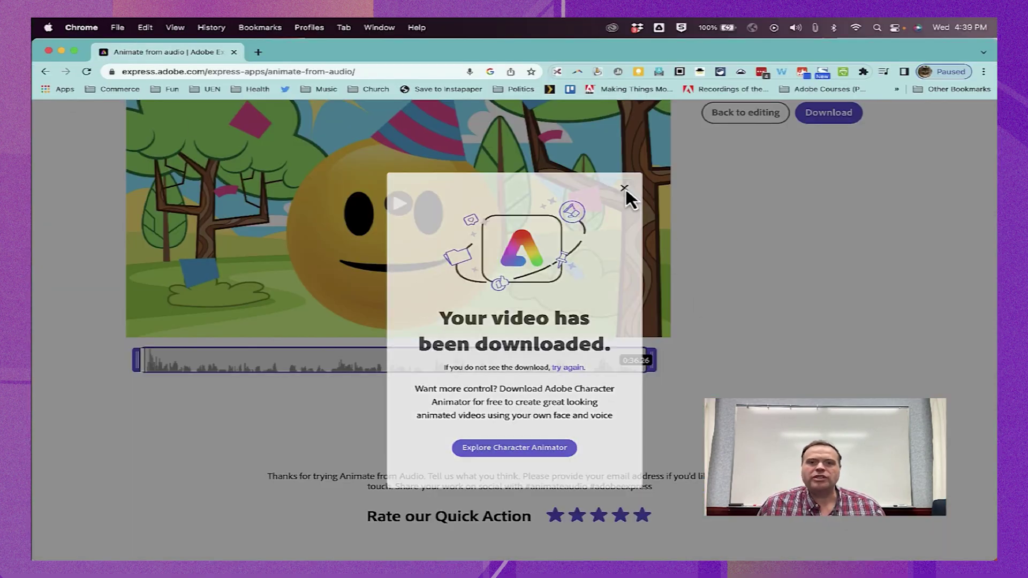